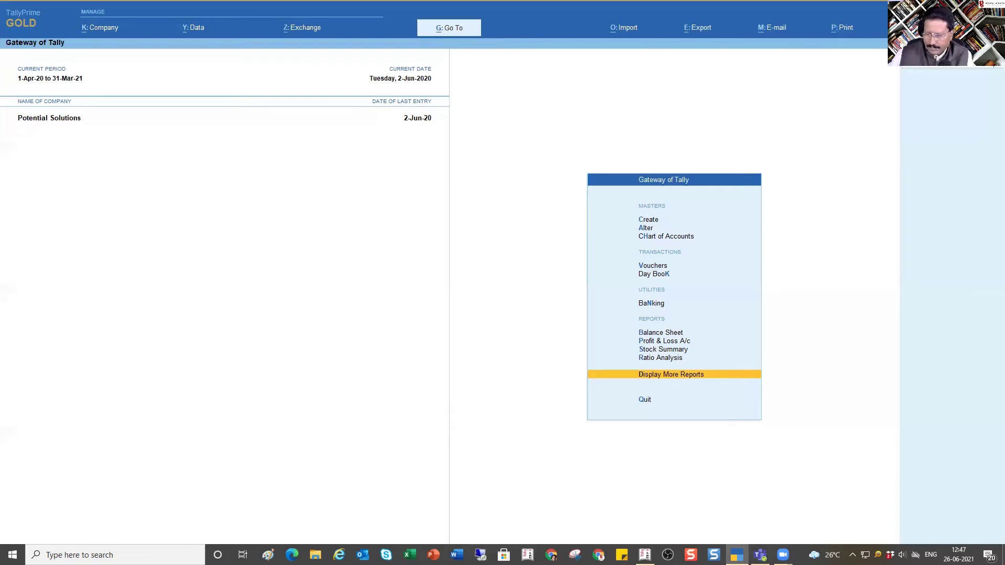
# - Open the Day Book and set its period to run from 1-Apr-20 to 2-Jun
pyautogui.press('k')
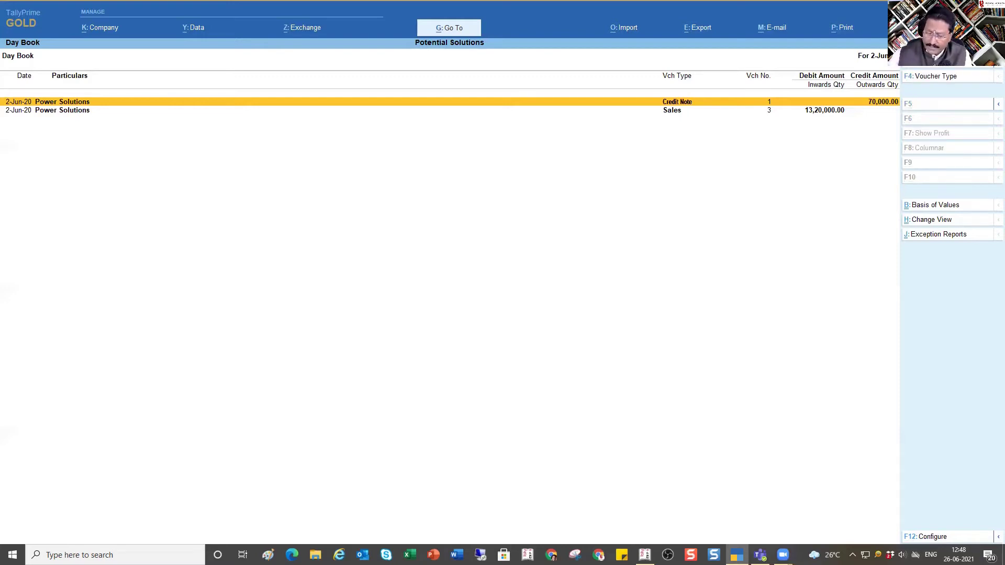
pyautogui.press('F2')
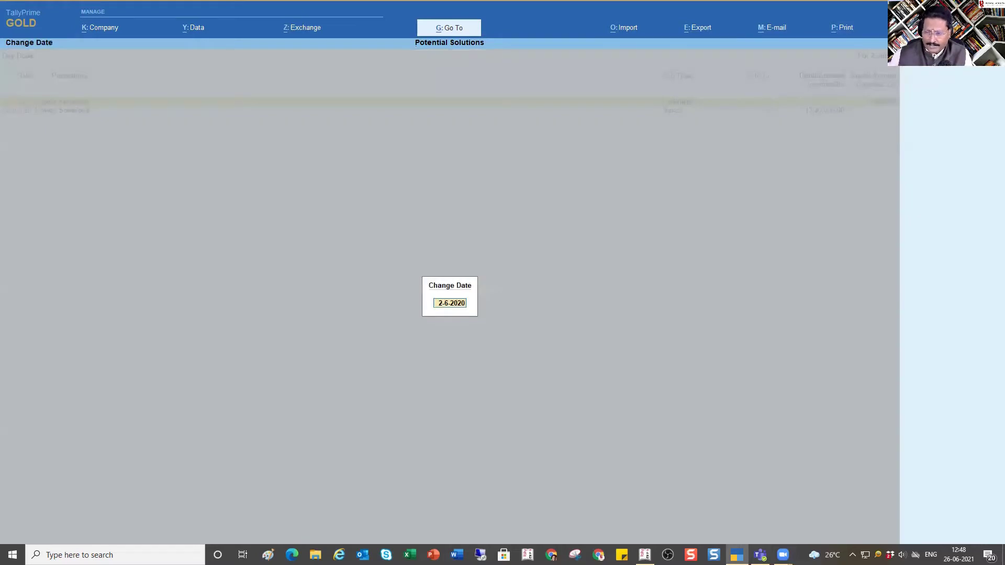
pyautogui.press('BackSpace')
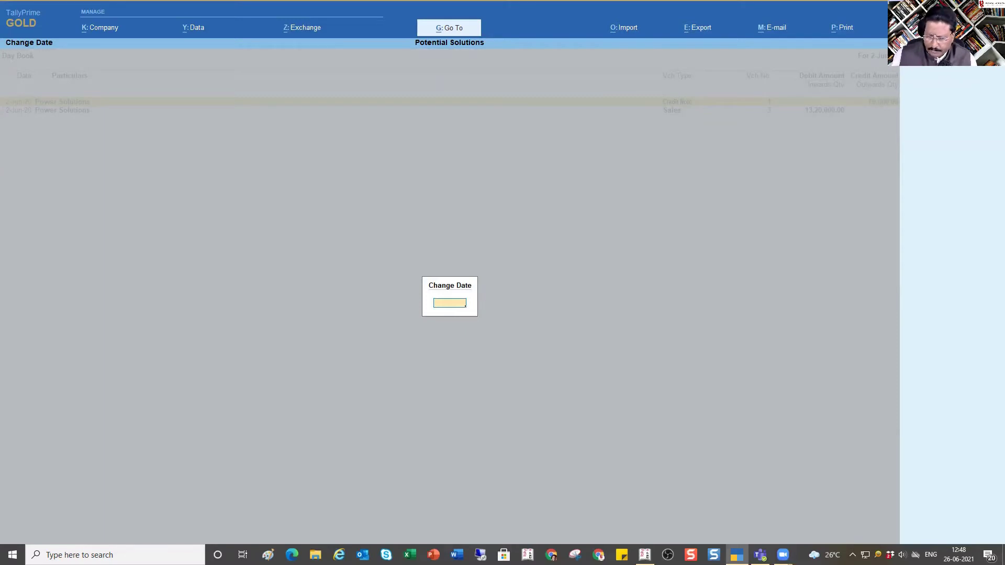
pyautogui.press('Return')
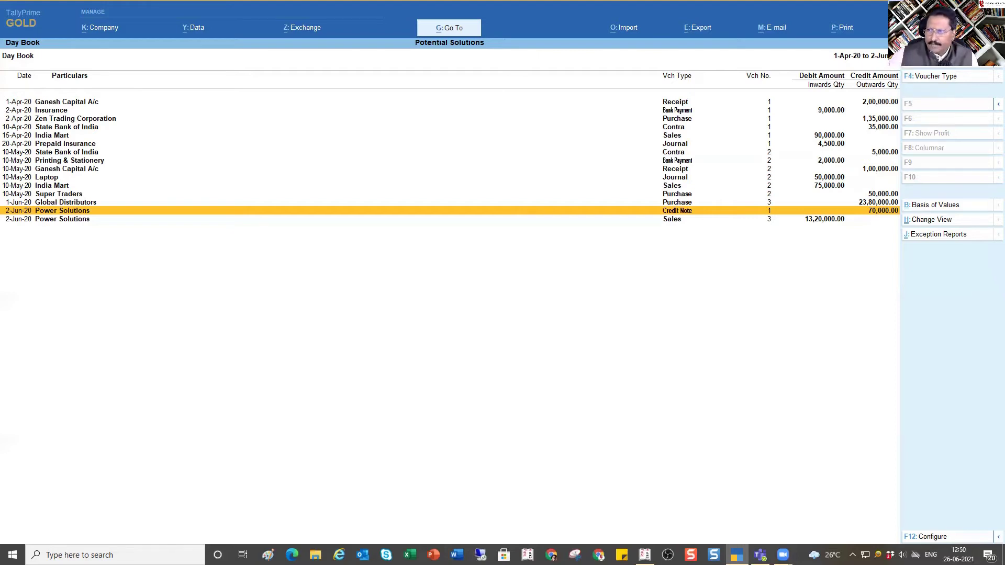
# - Add a receipt voucher directly after the 1,00,000.00 receipt of 10-May-20 in the Day Book, keeping the same date
pyautogui.press('Up')
pyautogui.press('Up')
pyautogui.press('Up')
pyautogui.press('Up')
pyautogui.press('Up')
pyautogui.press('Up')
pyautogui.press('Up')
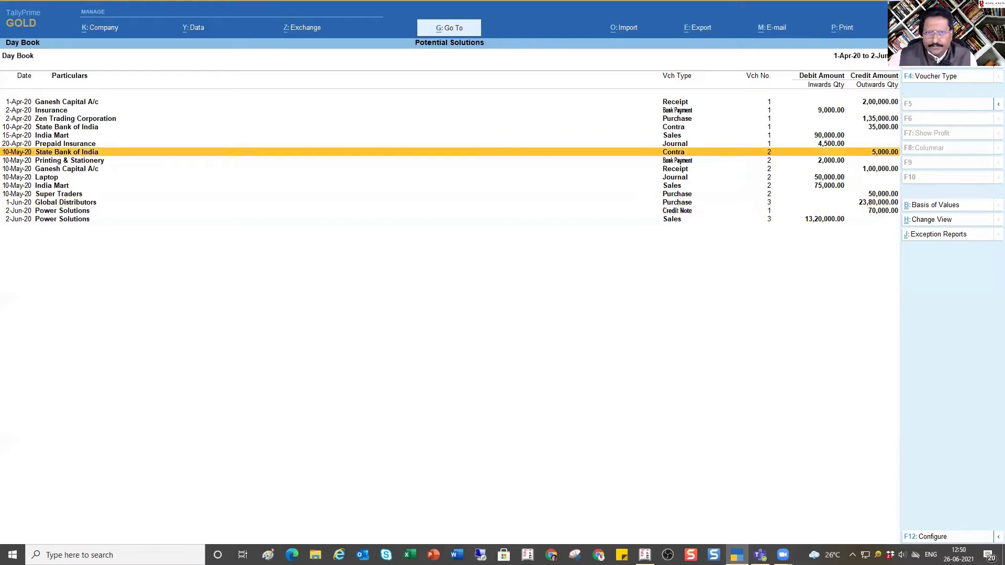
pyautogui.press('Down')
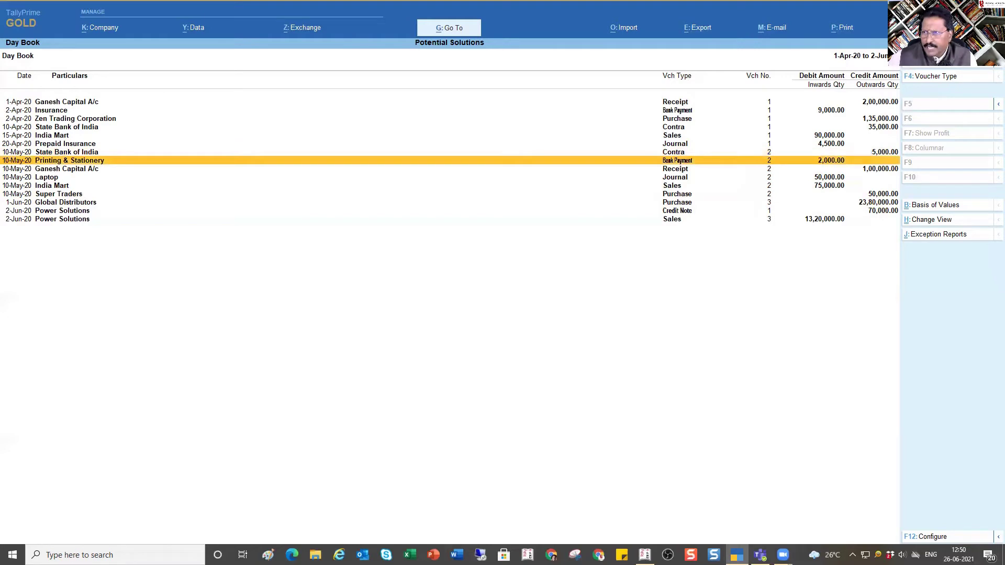
pyautogui.press('Down')
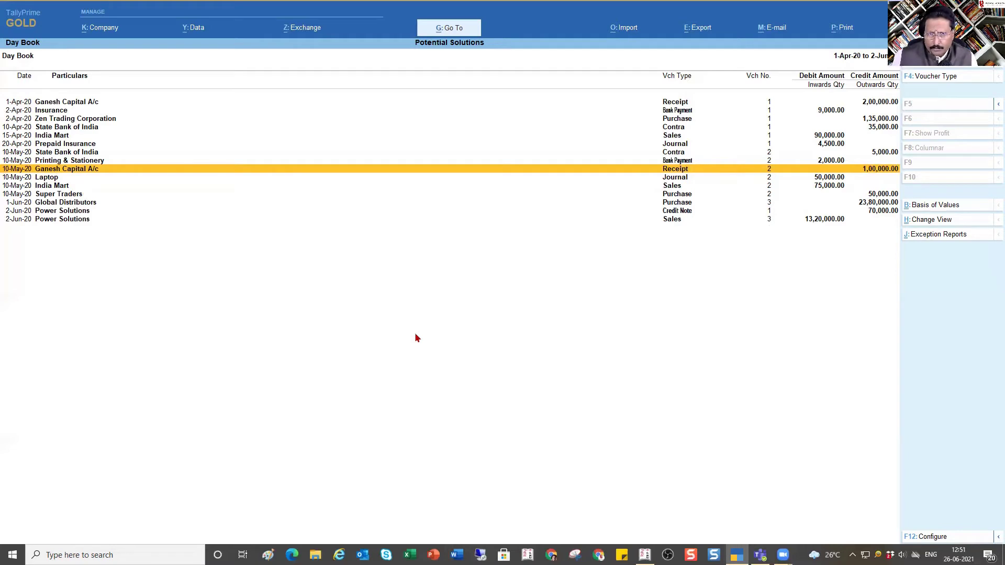
pyautogui.press('Up')
pyautogui.press('Down')
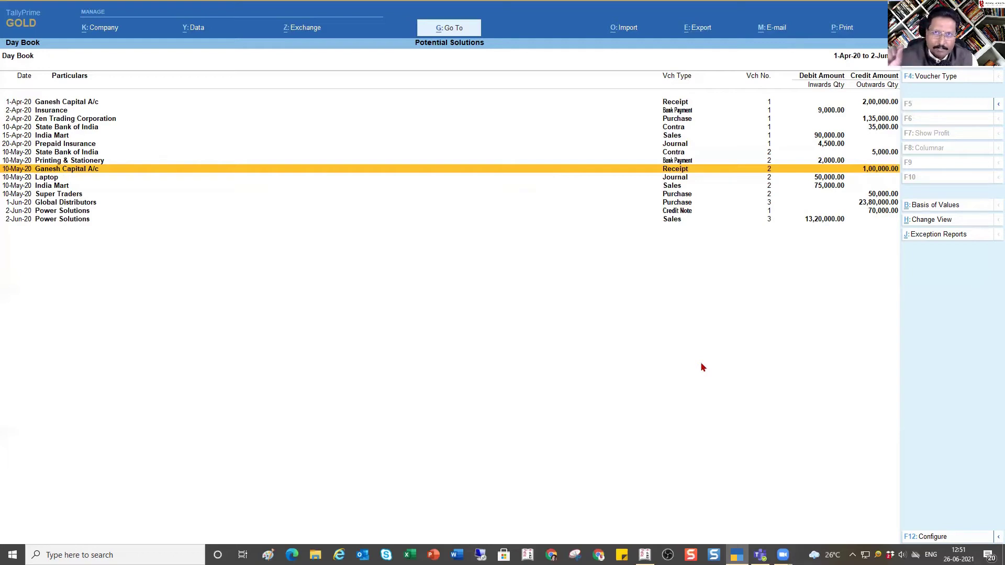
pyautogui.press('alt')
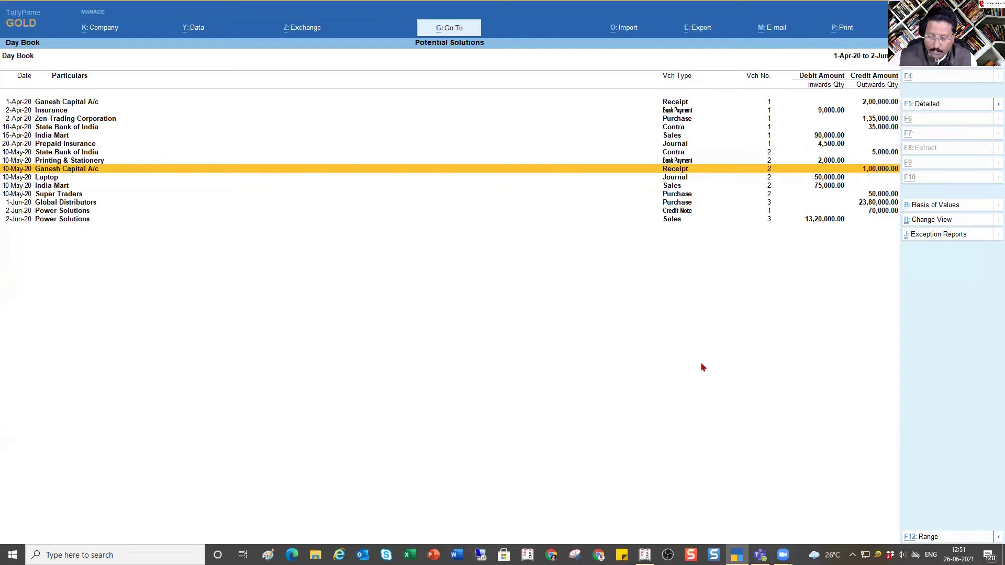
pyautogui.hotkey('alt', 'a')
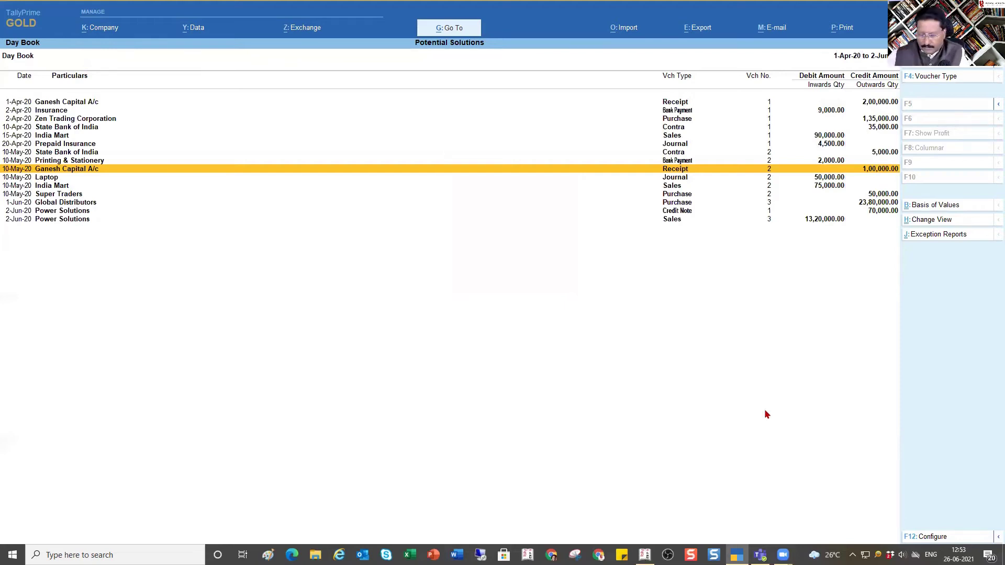
pyautogui.press('alt')
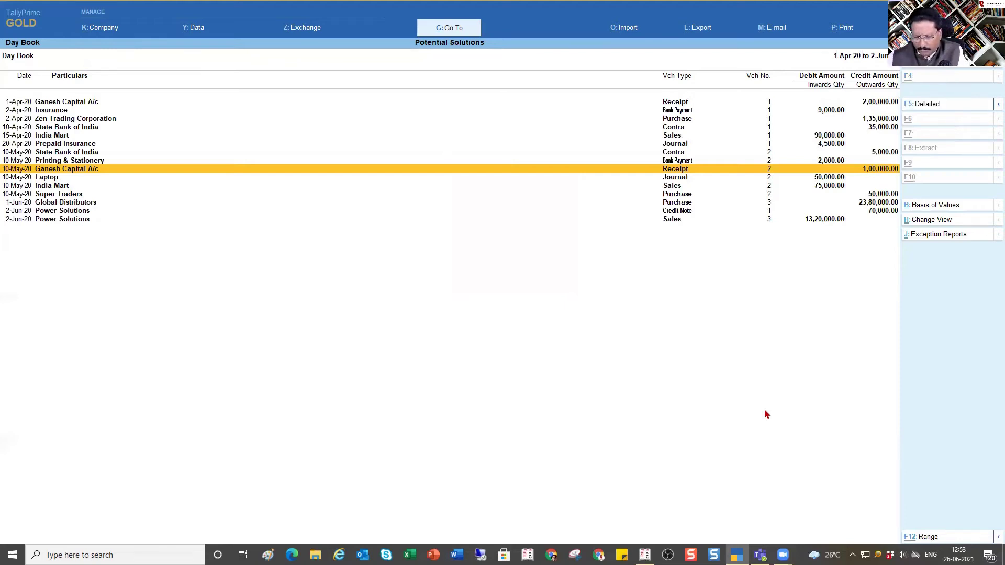
pyautogui.hotkey('alt', 'a')
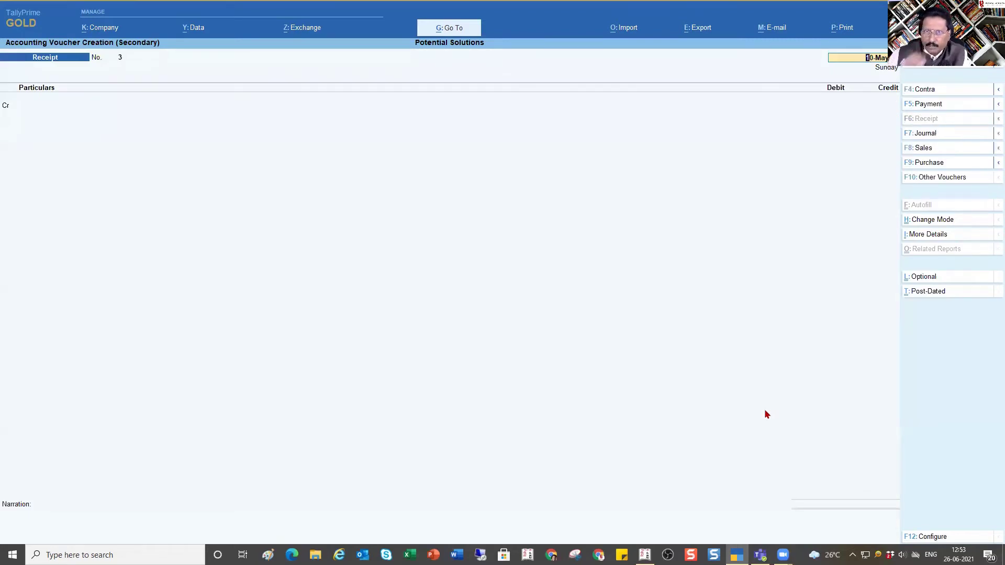
pyautogui.press('Return')
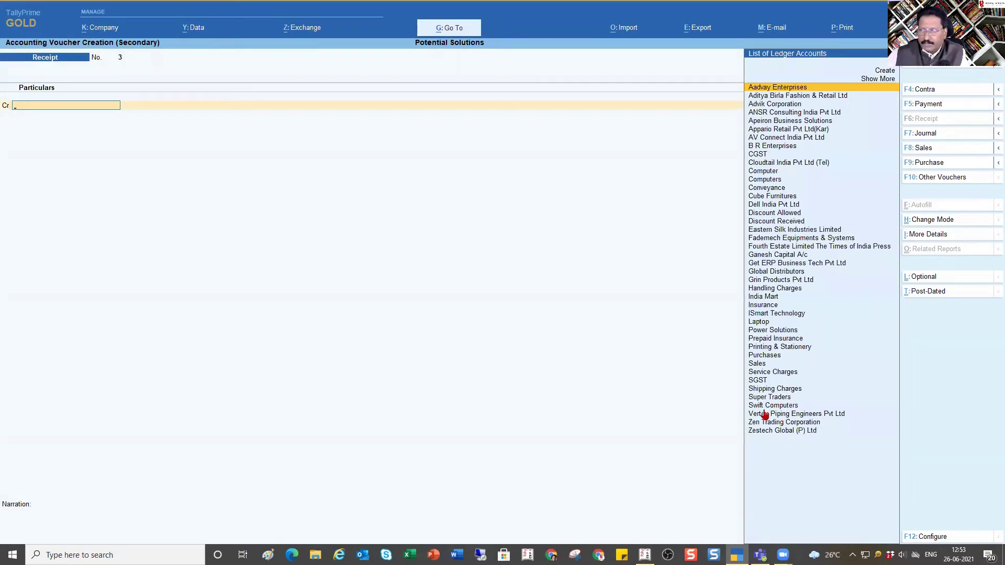
pyautogui.write('App')
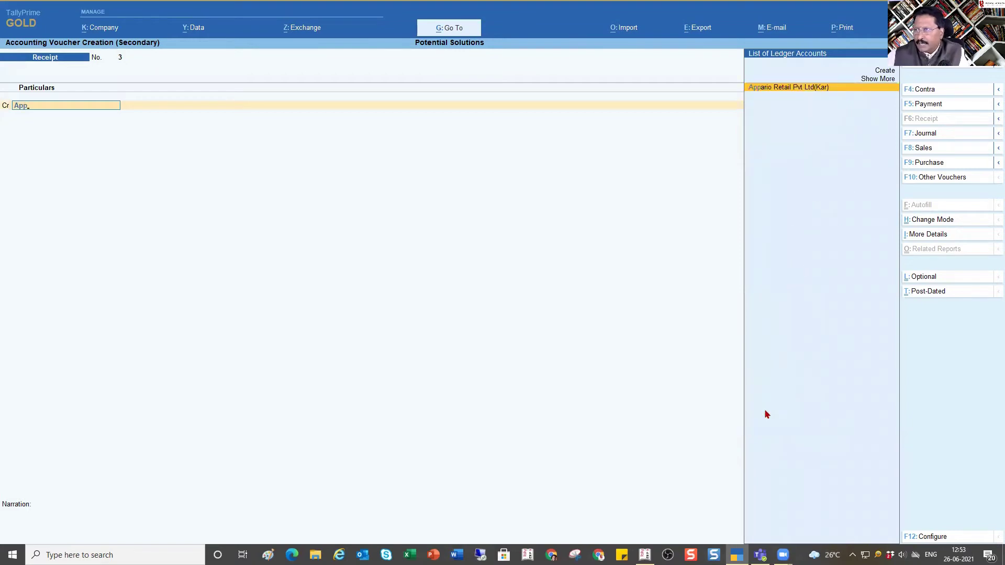
pyautogui.press('Return')
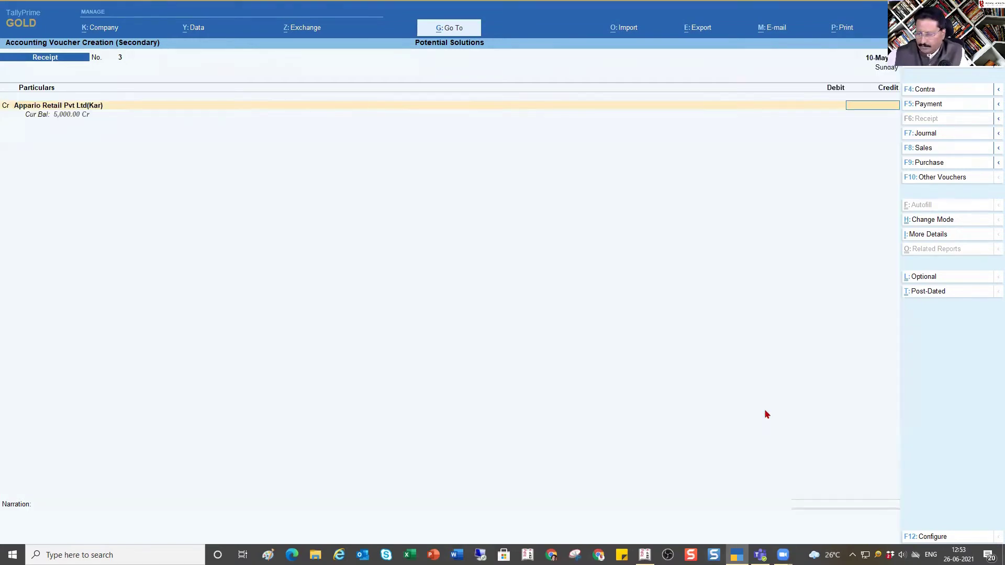
pyautogui.press('BackSpace')
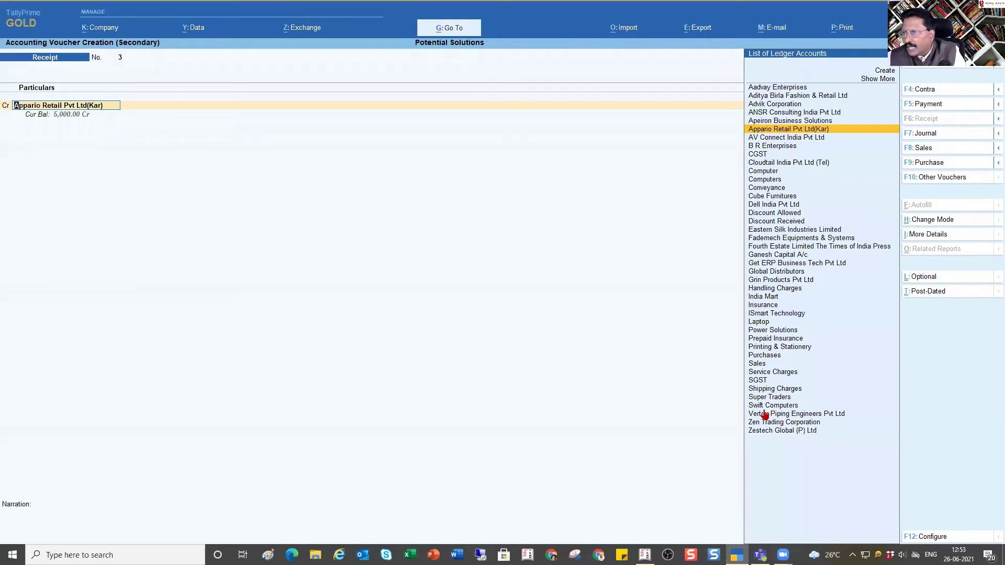
# - Choose Apeiron Business Solutions as the credited ledger of the receipt and enter 50,000 as the credit amount
pyautogui.press('Down')
pyautogui.press('Up')
pyautogui.press('Up')
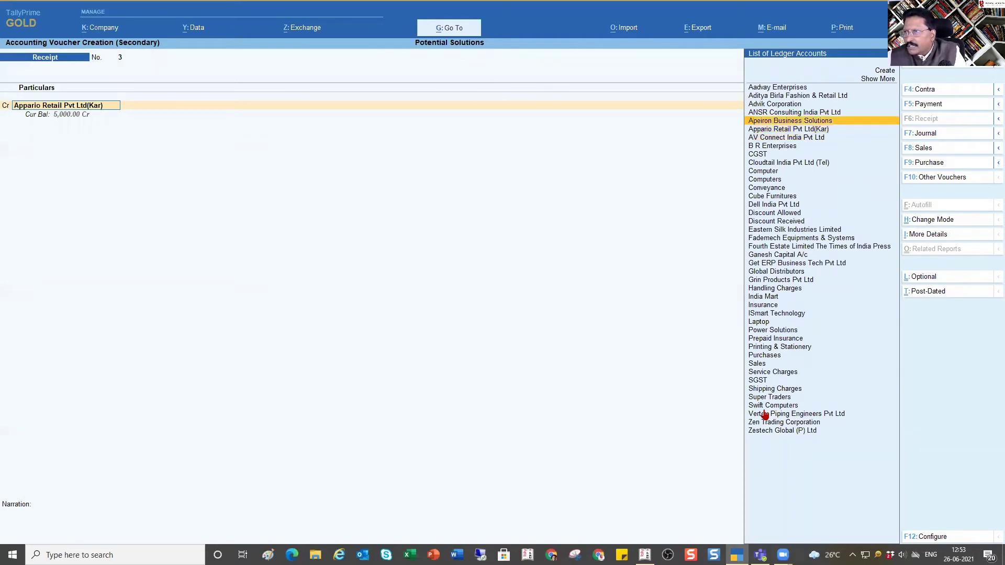
pyautogui.press('Return')
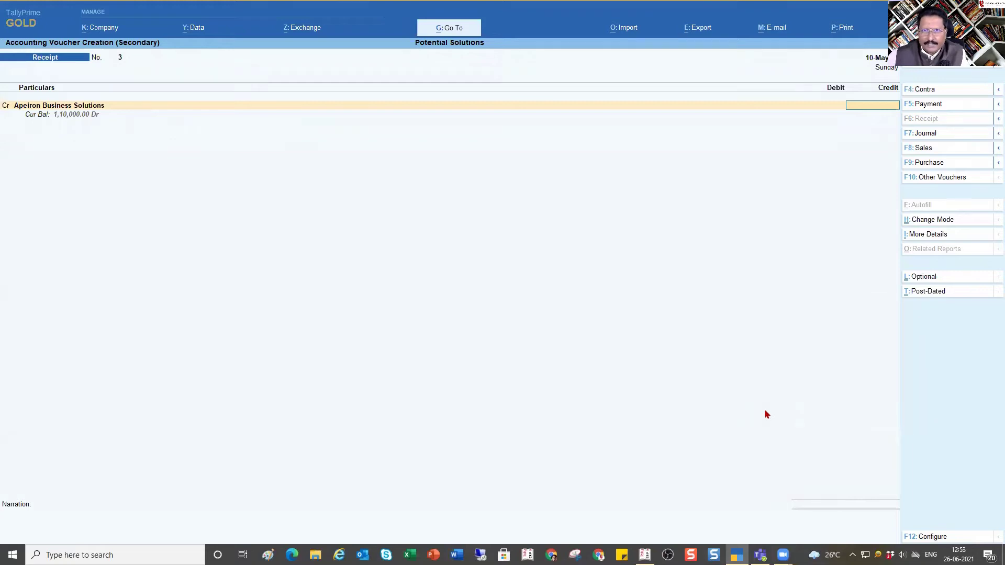
pyautogui.write('50000')
pyautogui.press('Return')
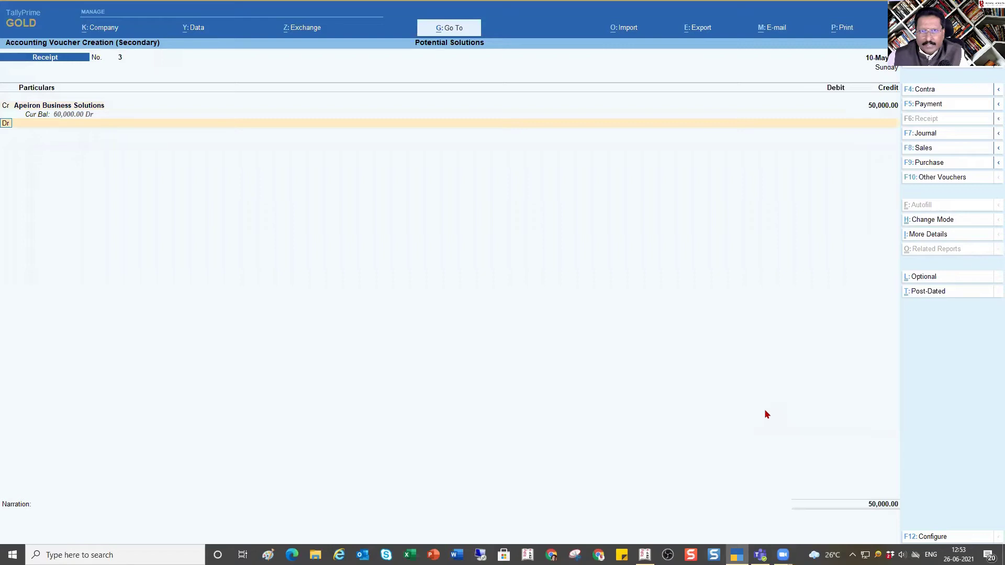
# - Debit HDFC A/c with the 50,000, accept the Cheque/DD bank allocation and save the receipt voucher without a narration
pyautogui.press('Return')
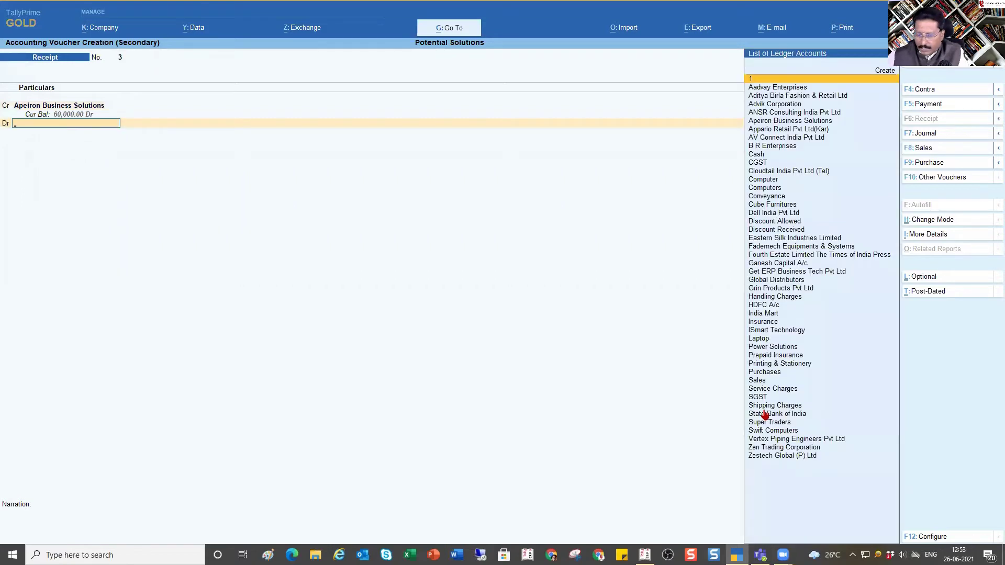
pyautogui.write('H')
pyautogui.press('Down')
pyautogui.press('Down')
pyautogui.press('Down')
pyautogui.press('Up')
pyautogui.press('Return')
pyautogui.press('Return')
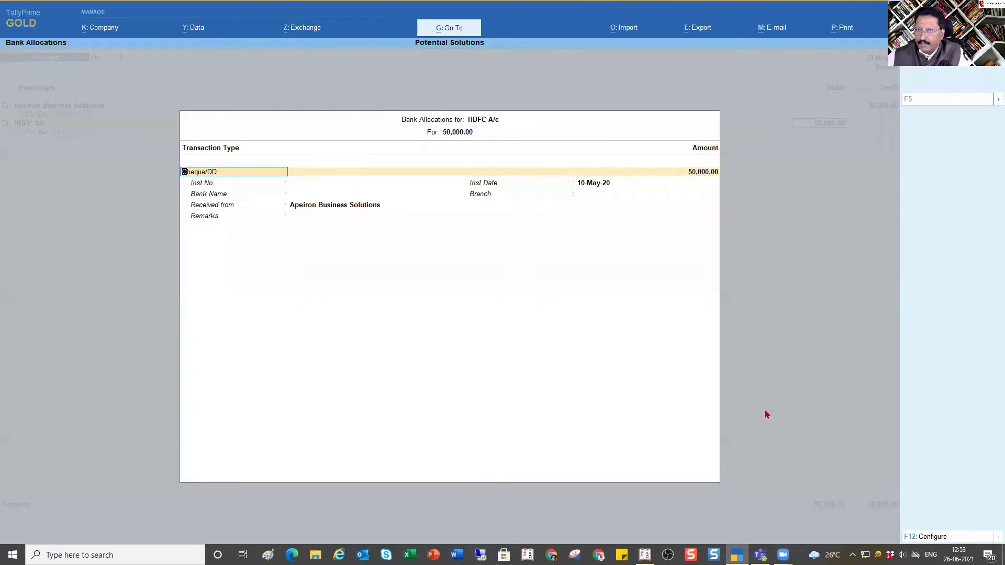
pyautogui.hotkey('ctrl', 'a')
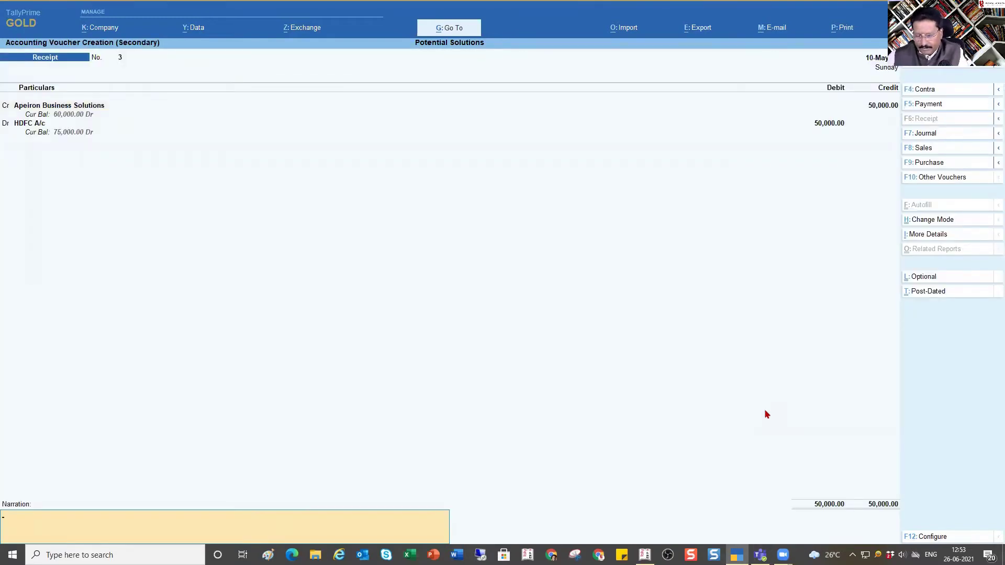
pyautogui.hotkey('ctrl', 'a')
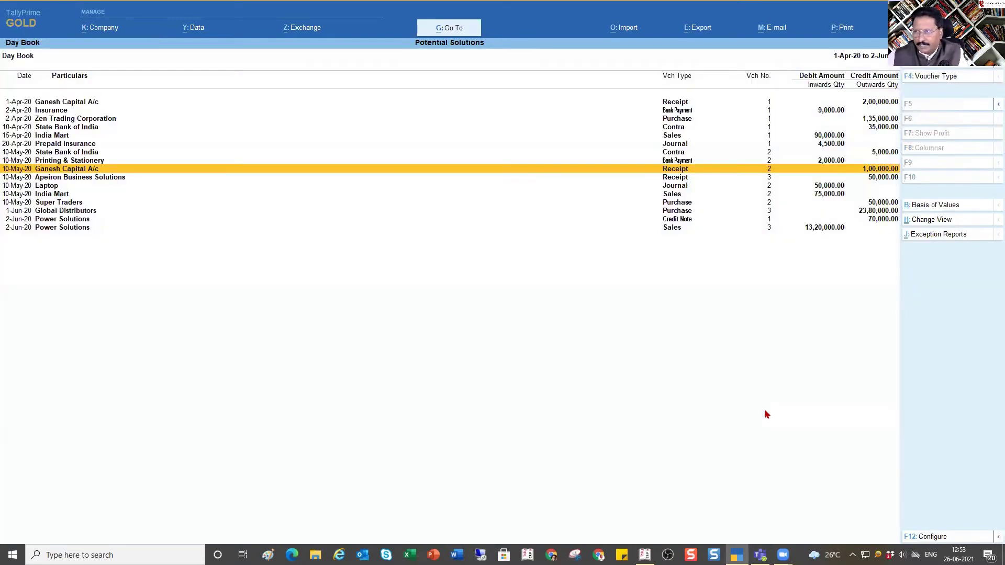
# - Start adding a voucher after the Apeiron Business Solutions receipt and quit it without saving
pyautogui.press('Down')
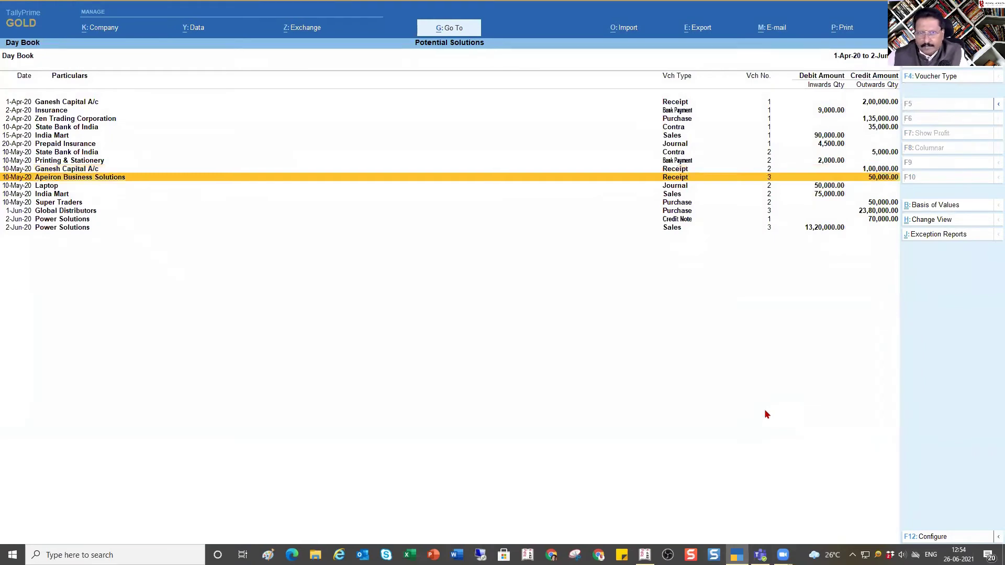
pyautogui.press('Up')
pyautogui.press('Down')
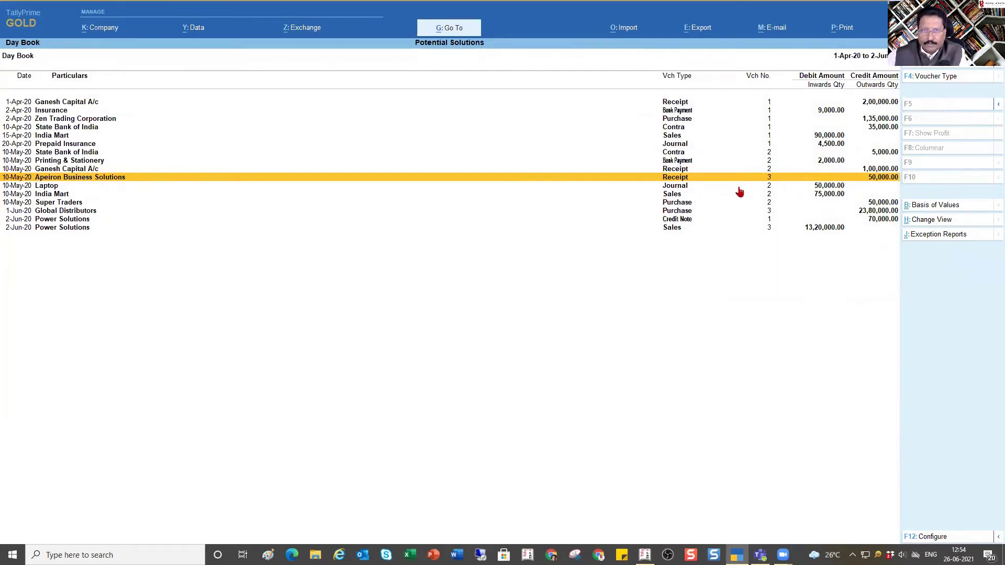
pyautogui.press('alt')
pyautogui.hotkey('alt', 'a')
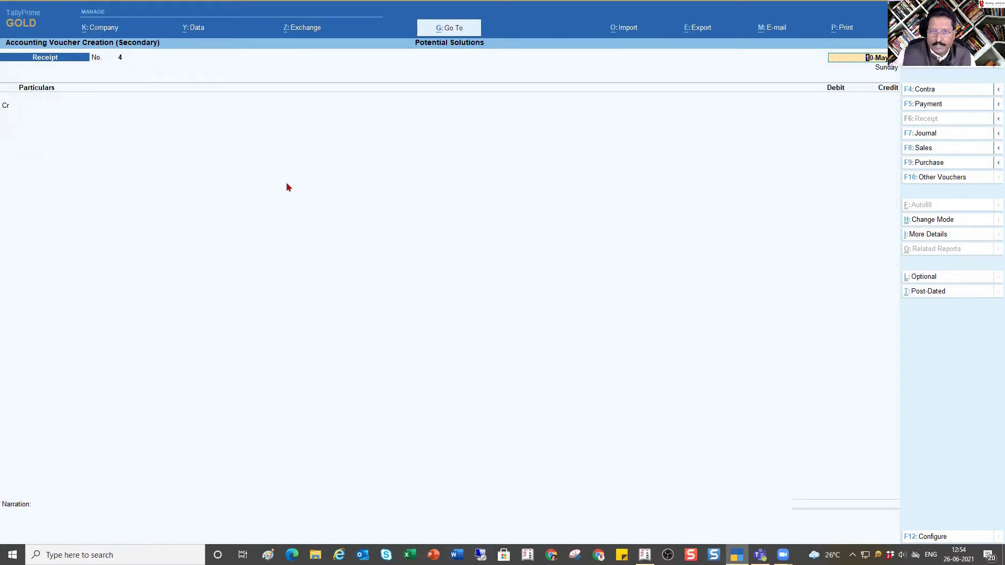
pyautogui.press('Escape')
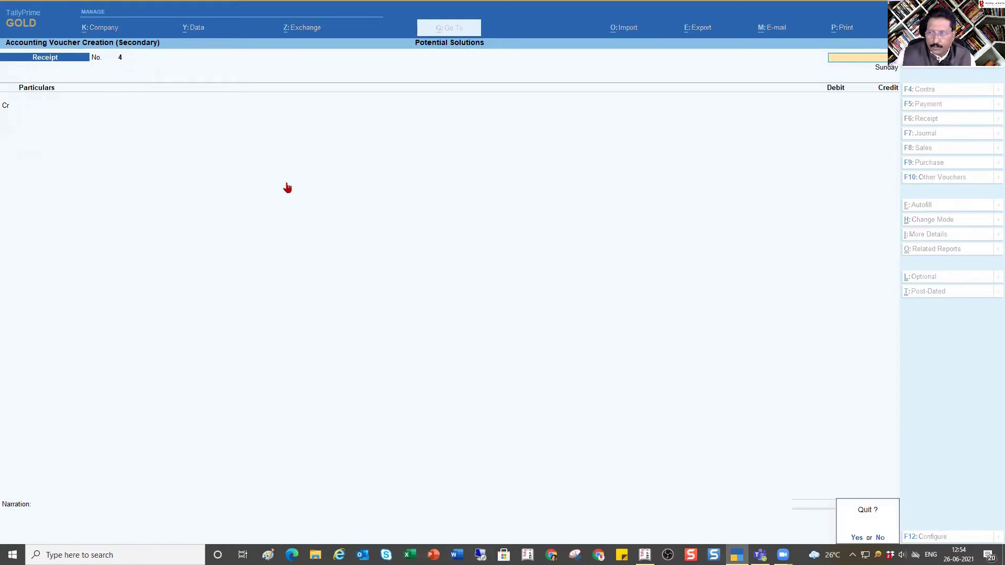
pyautogui.press('y')
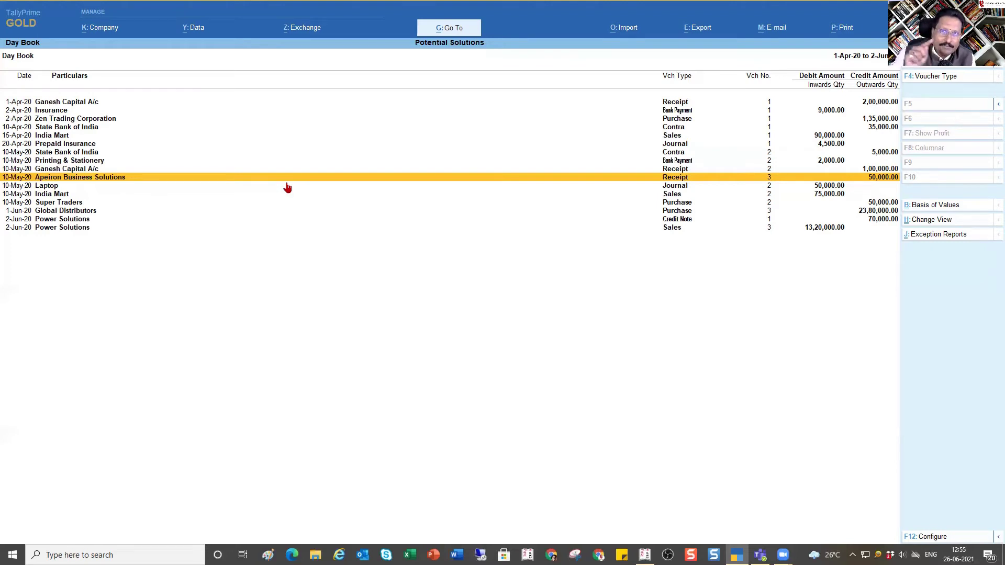
# - Start inserting a voucher before the Apeiron Business Solutions receipt and quit it without saving
pyautogui.press('alt')
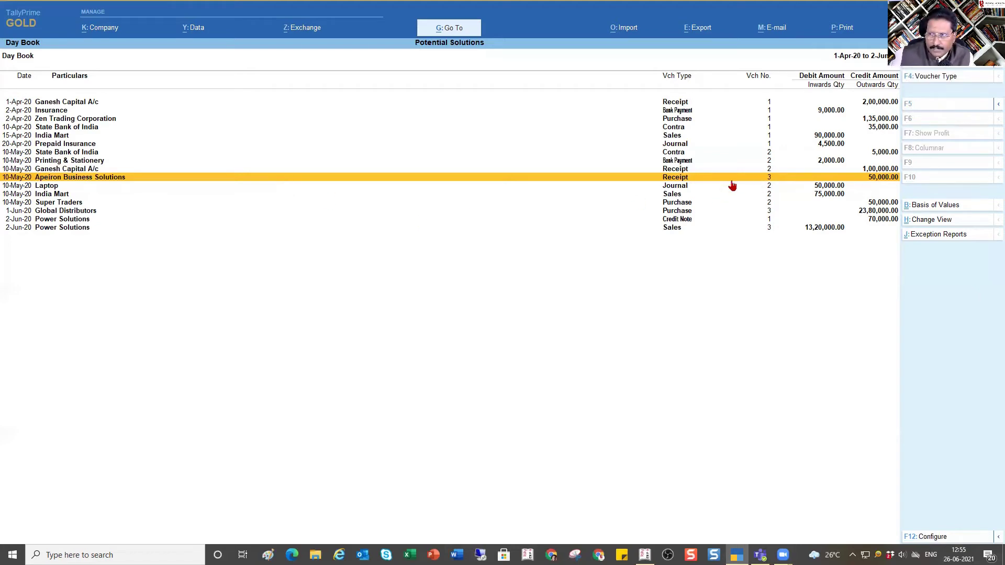
pyautogui.press('alt')
pyautogui.hotkey('alt', 'i')
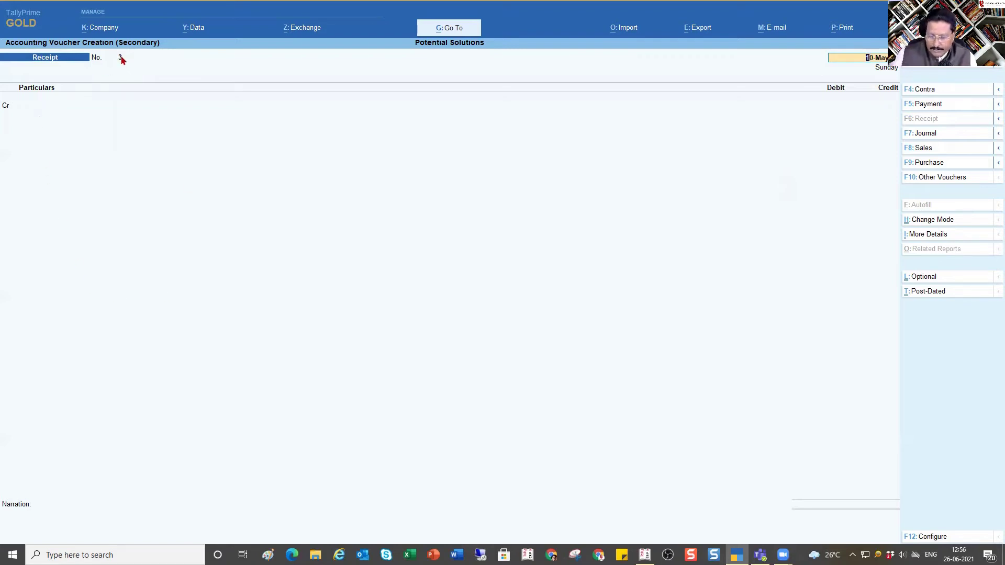
pyautogui.press('Escape')
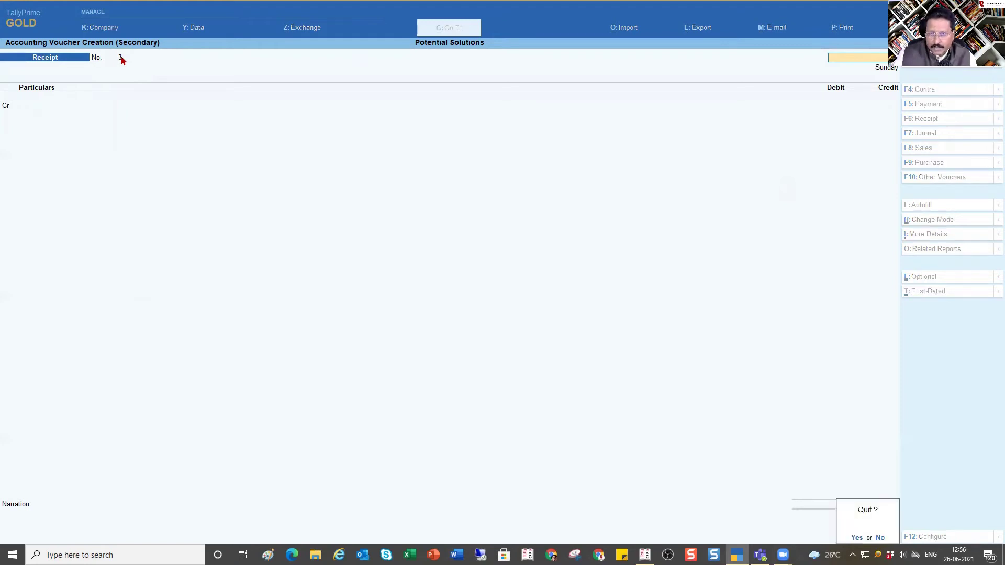
pyautogui.press('y')
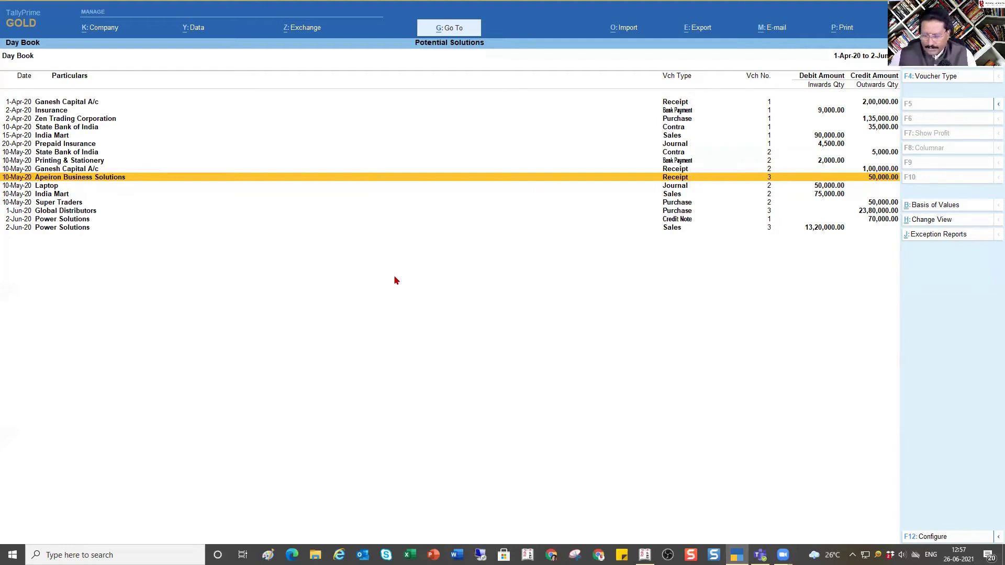
# - Select the Apeiron Business Solutions receipt in the Day Book, start deleting it and decline the deletion
pyautogui.press('space')
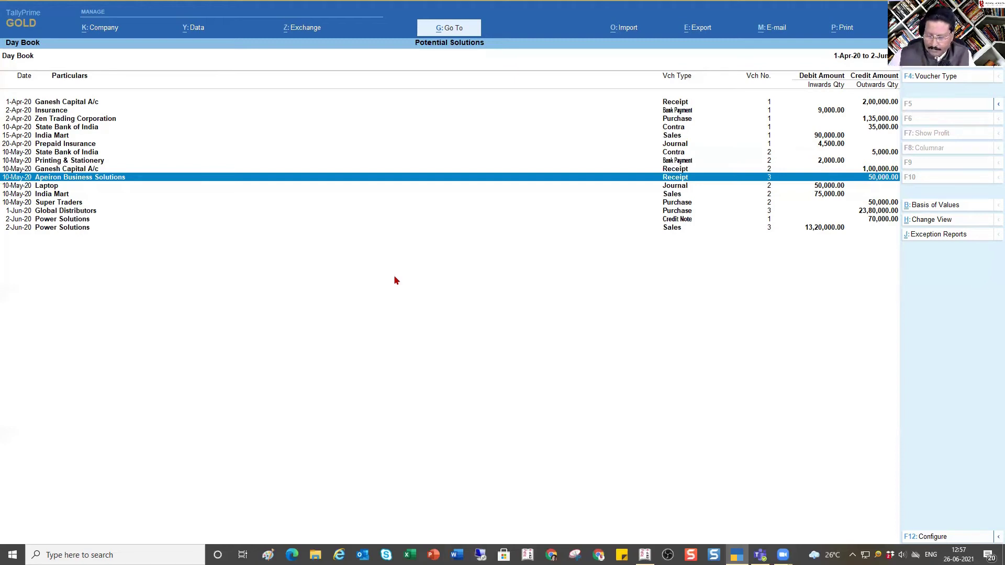
pyautogui.press('alt')
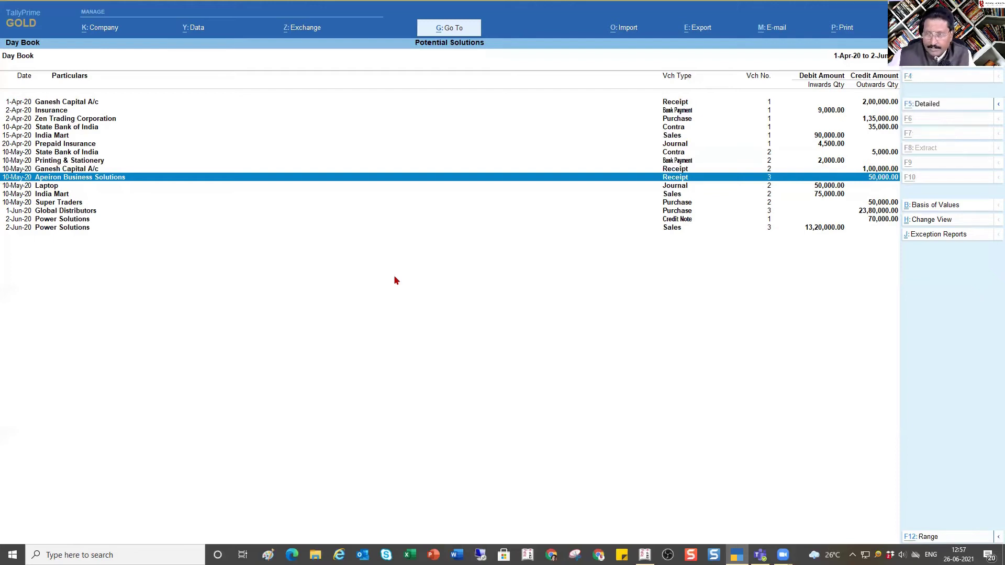
pyautogui.hotkey('alt', 'd')
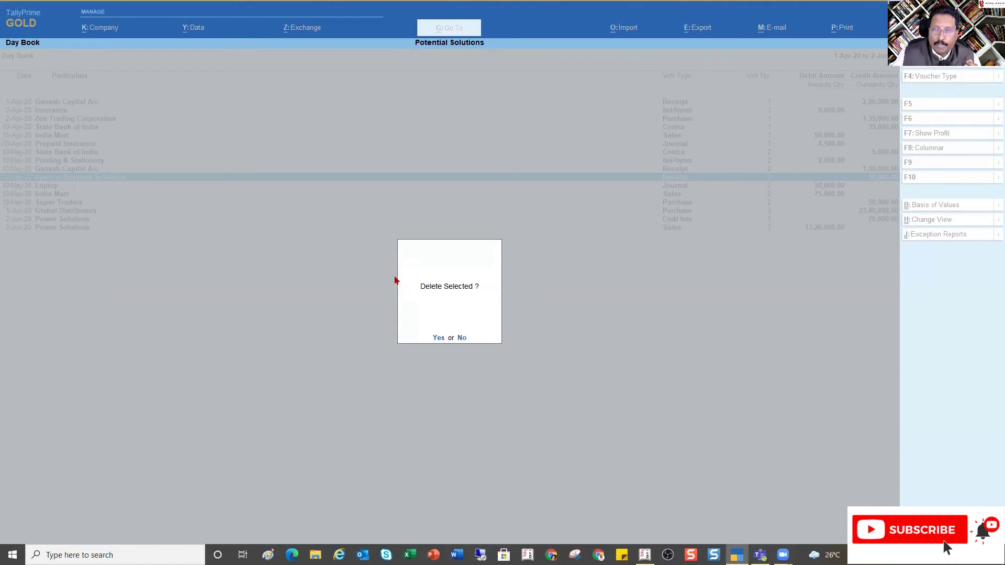
pyautogui.press('n')
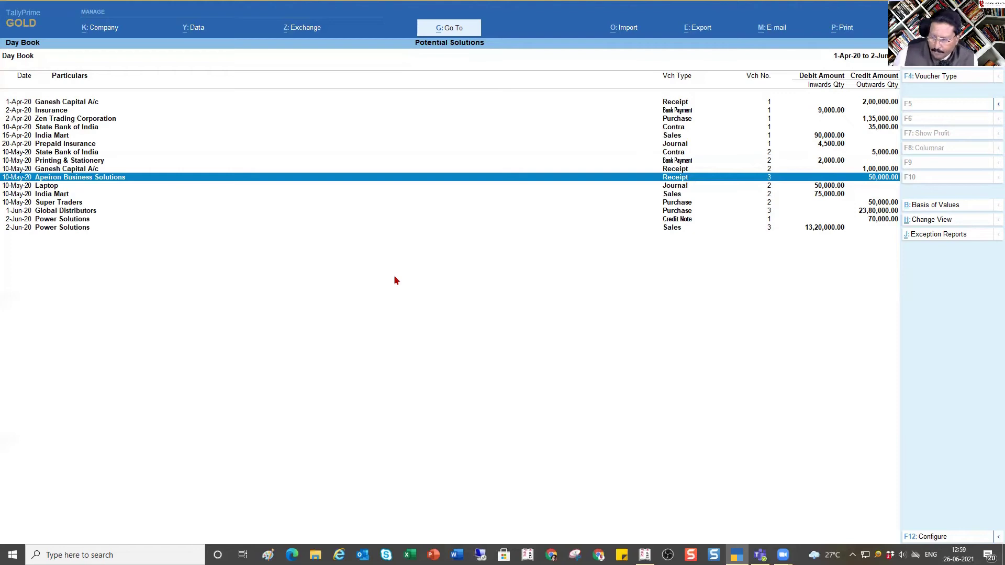
# - Open the Apeiron Business Solutions receipt voucher to view it and quit it without saving changes
pyautogui.press('Return')
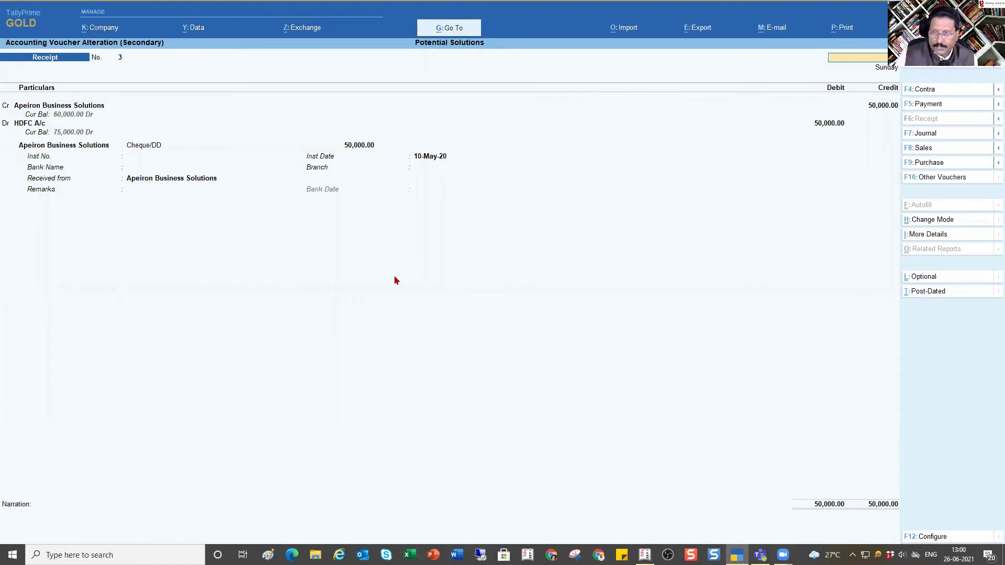
pyautogui.press('Escape')
pyautogui.press('y')
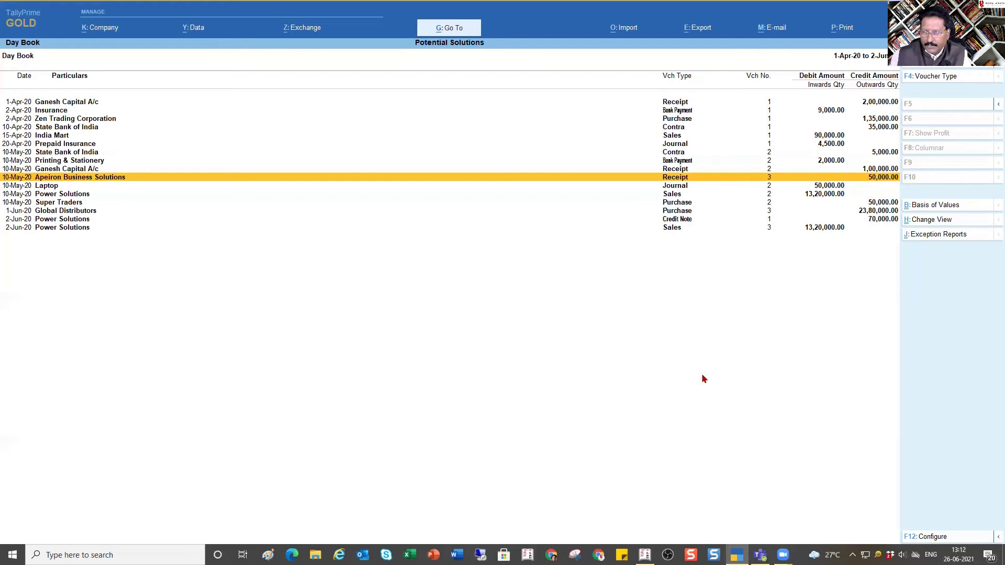
# - Select the Apeiron Business Solutions receipt in the Day Book and clear its selection again
pyautogui.press('space')
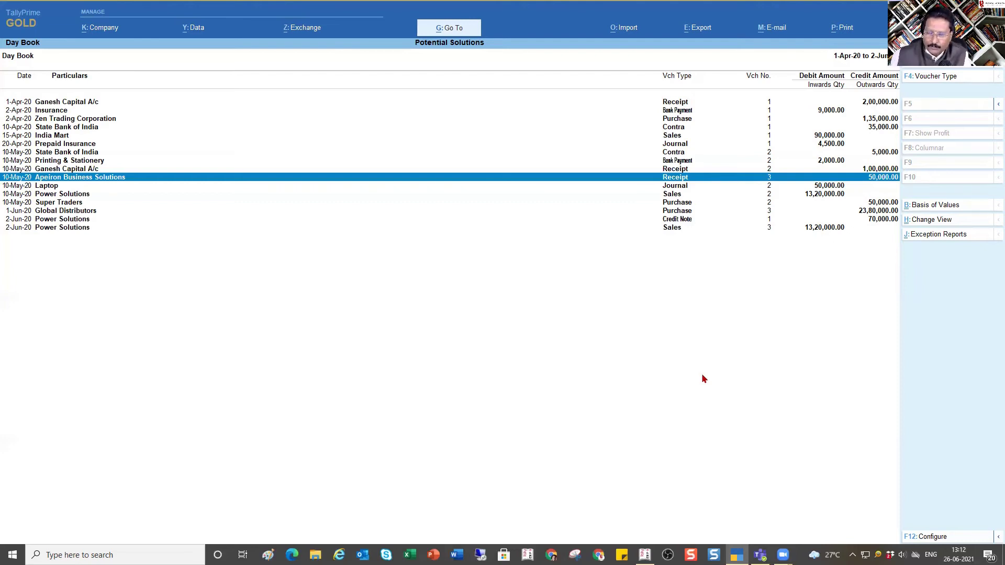
pyautogui.press('space')
pyautogui.press('Down')
pyautogui.press('Up')
pyautogui.press('Up')
pyautogui.press('Down')
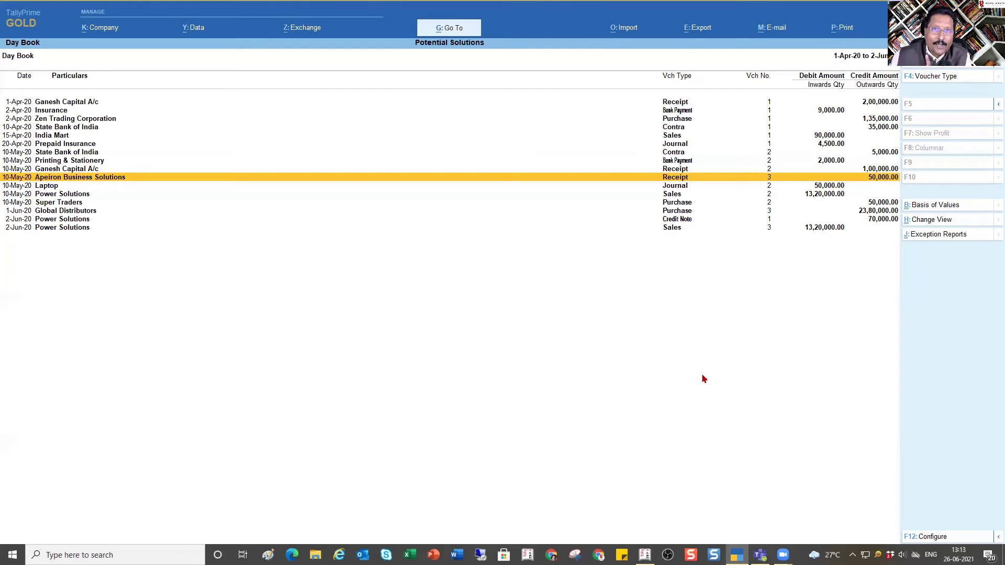
# - Start cancelling the highlighted Apeiron Business Solutions receipt without selecting it and decline the cancellation
pyautogui.press('alt')
pyautogui.press('ctrl')
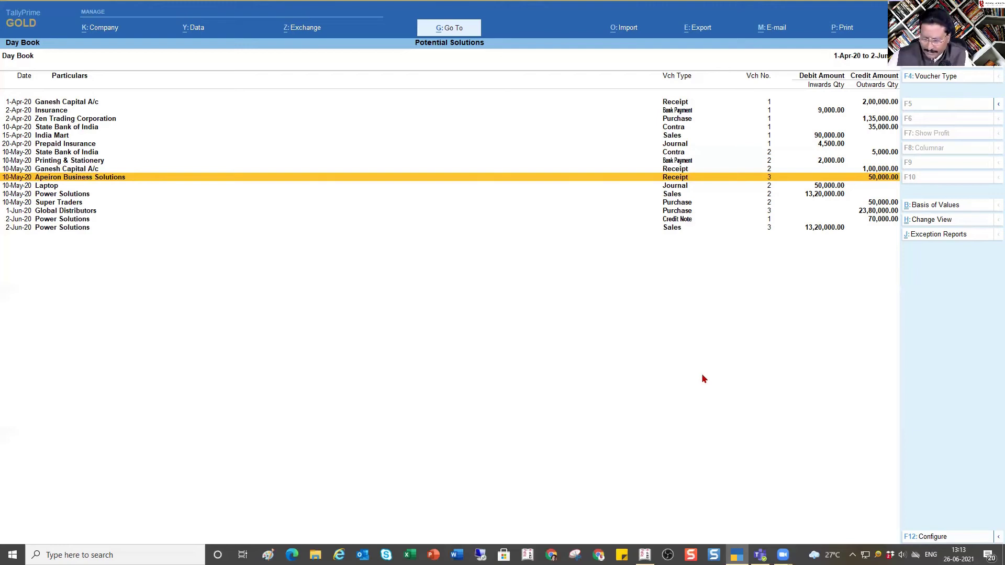
pyautogui.hotkey('alt', 'x')
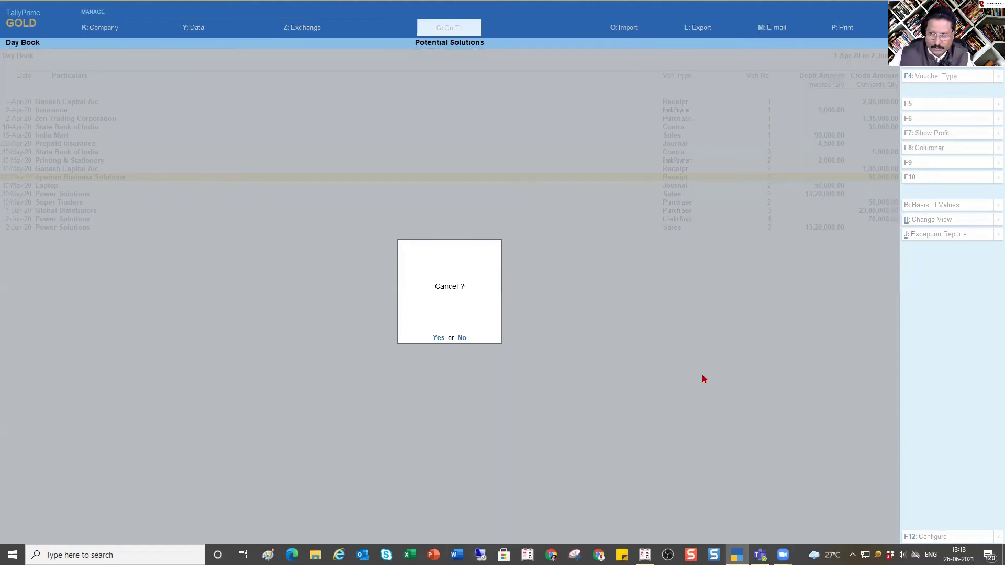
pyautogui.press('n')
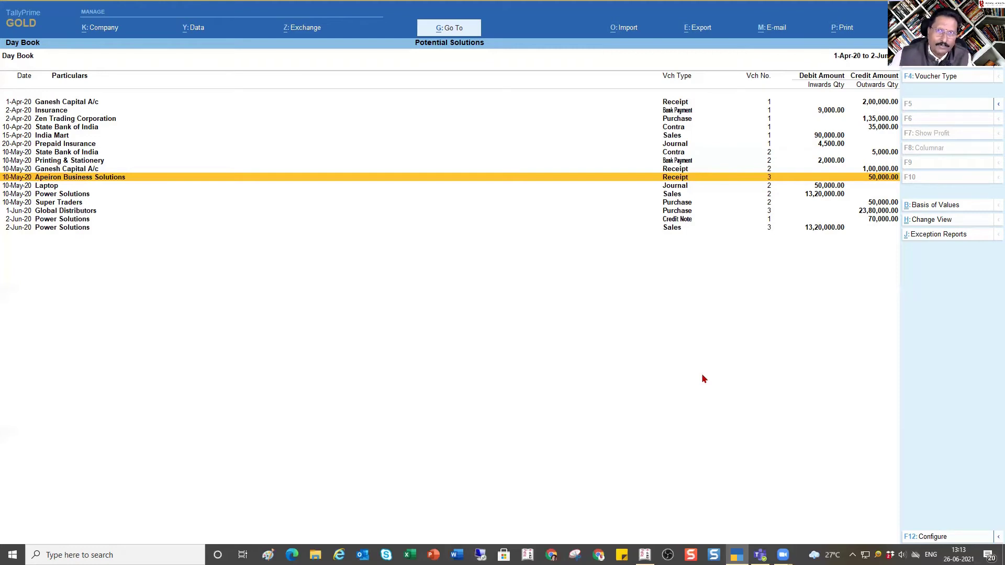
# - Select the Apeiron Business Solutions receipt, start cancelling the selected voucher and decline the cancellation
pyautogui.press('space')
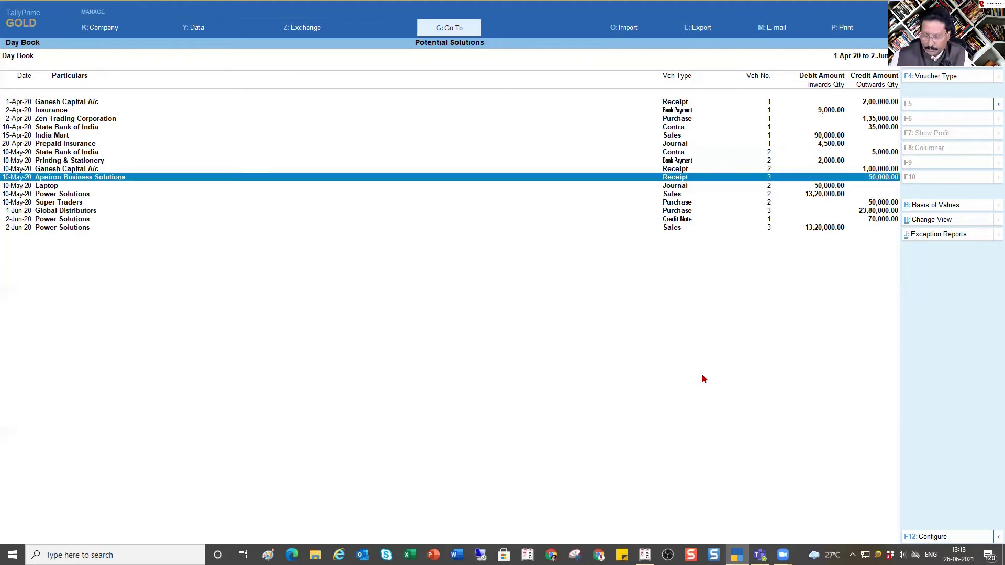
pyautogui.press('alt')
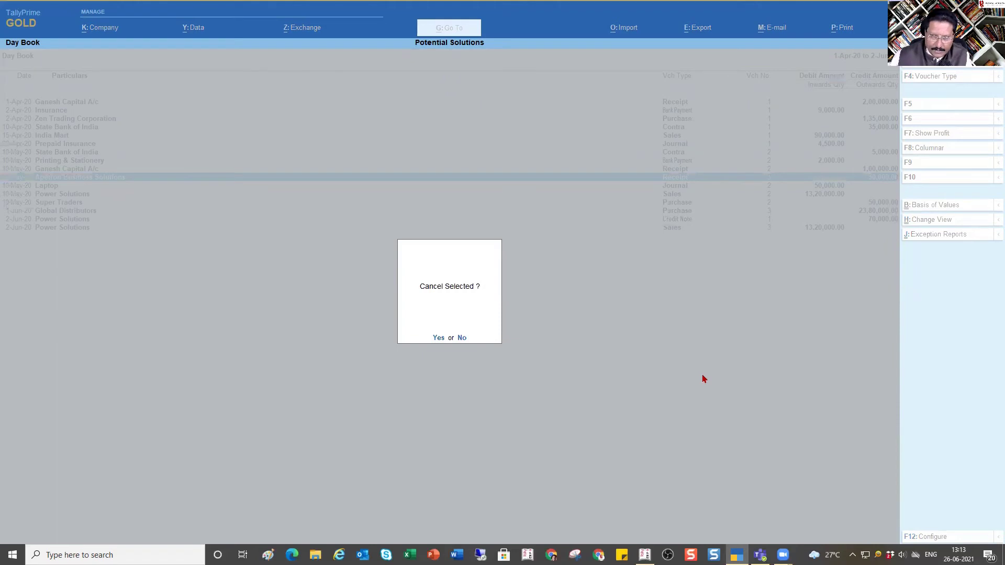
pyautogui.press('n')
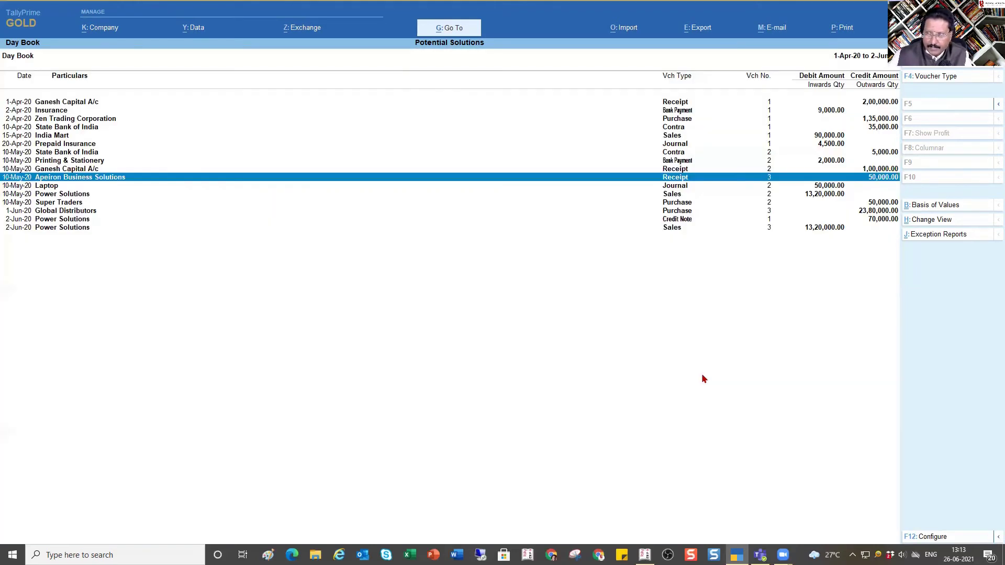
# - Clear the selection of the Apeiron Business Solutions receipt, start its cancellation once more and decline it
pyautogui.press('space')
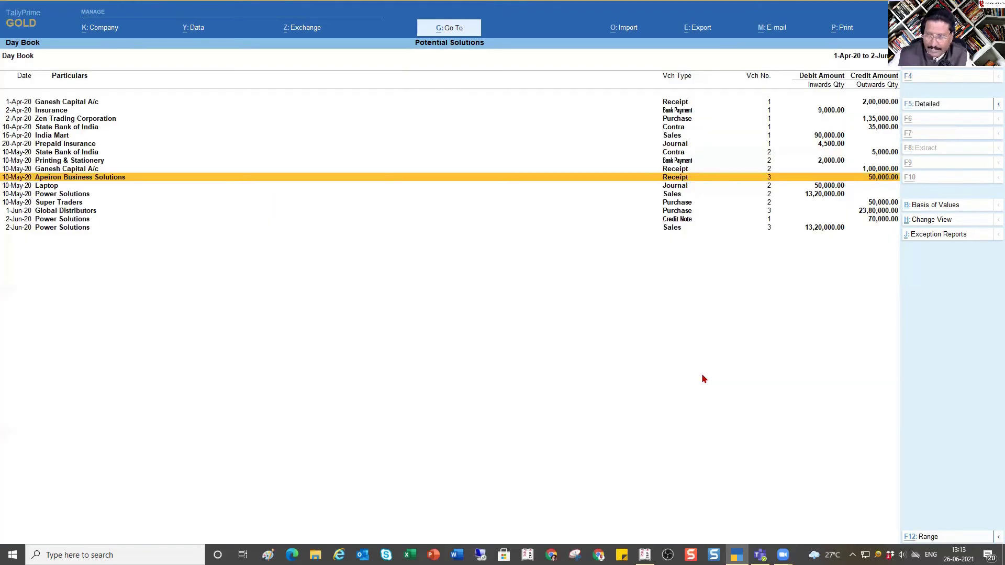
pyautogui.hotkey('alt', 'x')
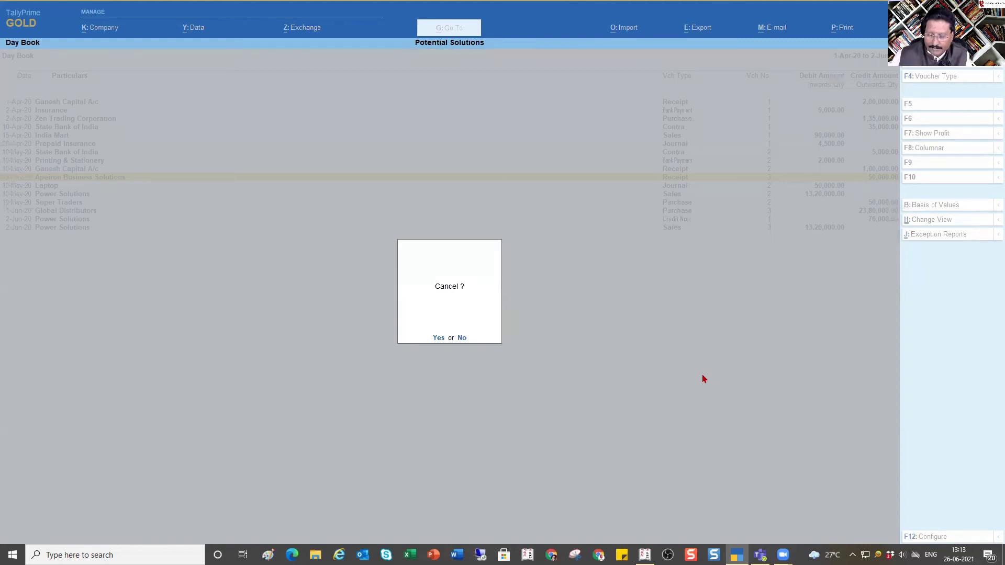
pyautogui.press('n')
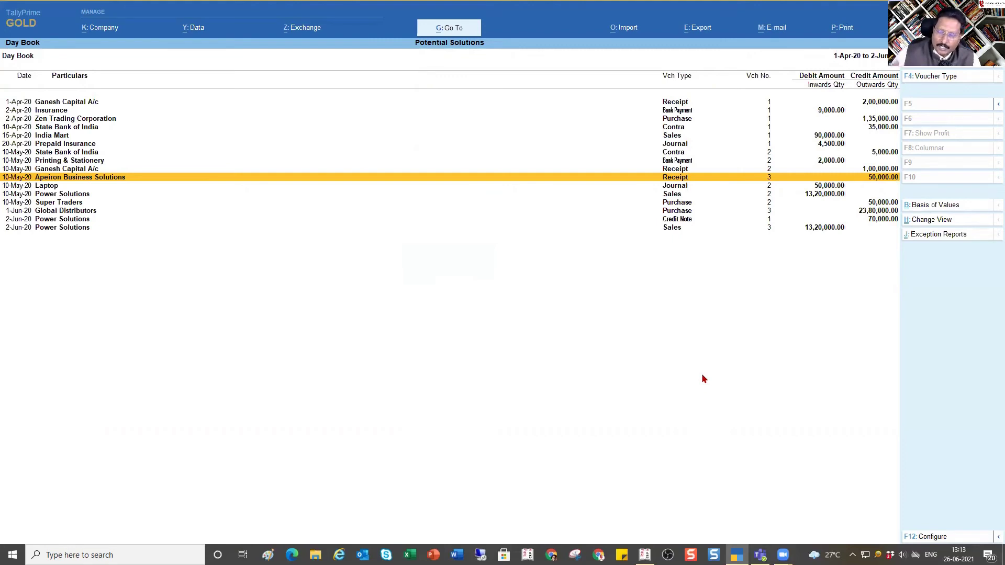
# - Select the Prepaid Insurance, 1,00,000 receipt, Laptop and Global Distributors vouchers together, start cancelling them, decline it and clear the selection
pyautogui.press('Up')
pyautogui.press('Up')
pyautogui.press('Up')
pyautogui.press('Up')
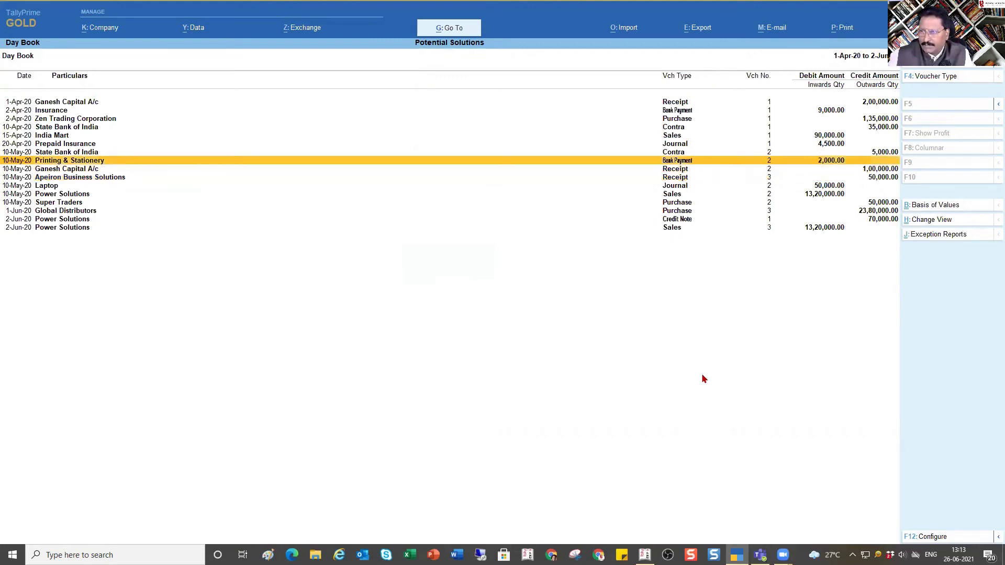
pyautogui.press('Return')
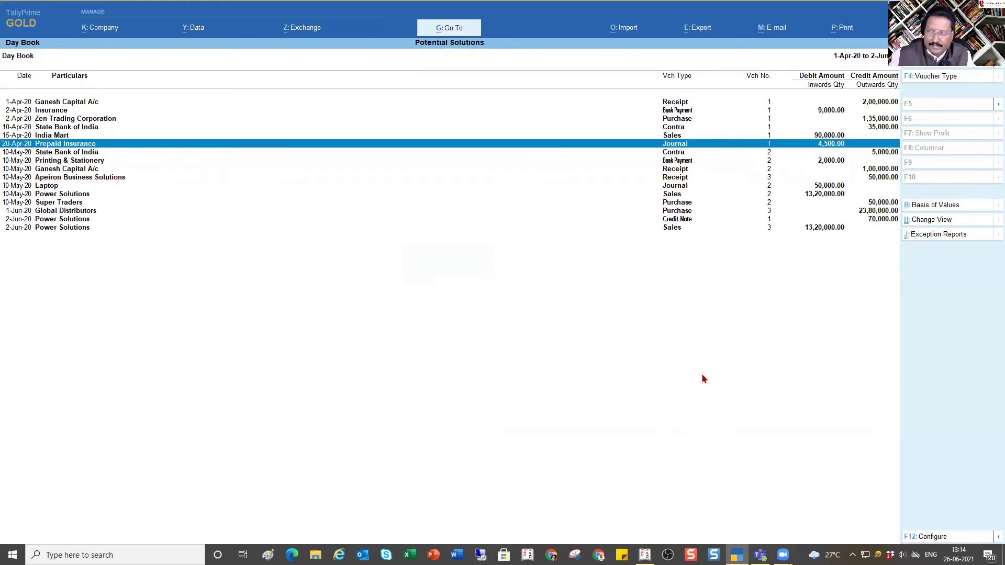
pyautogui.press('Down')
pyautogui.press('Down')
pyautogui.press('Down')
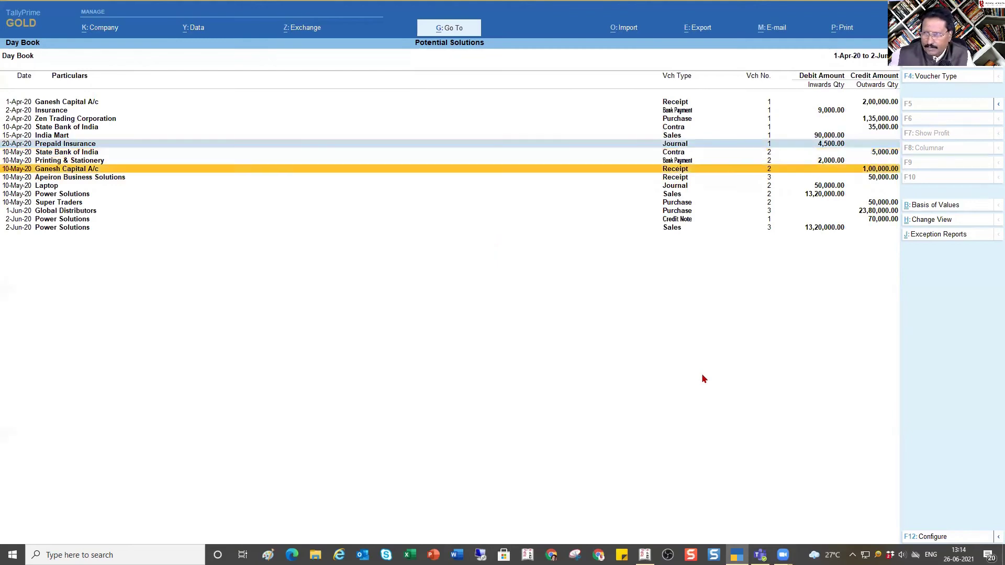
pyautogui.press('Down')
pyautogui.press('Down')
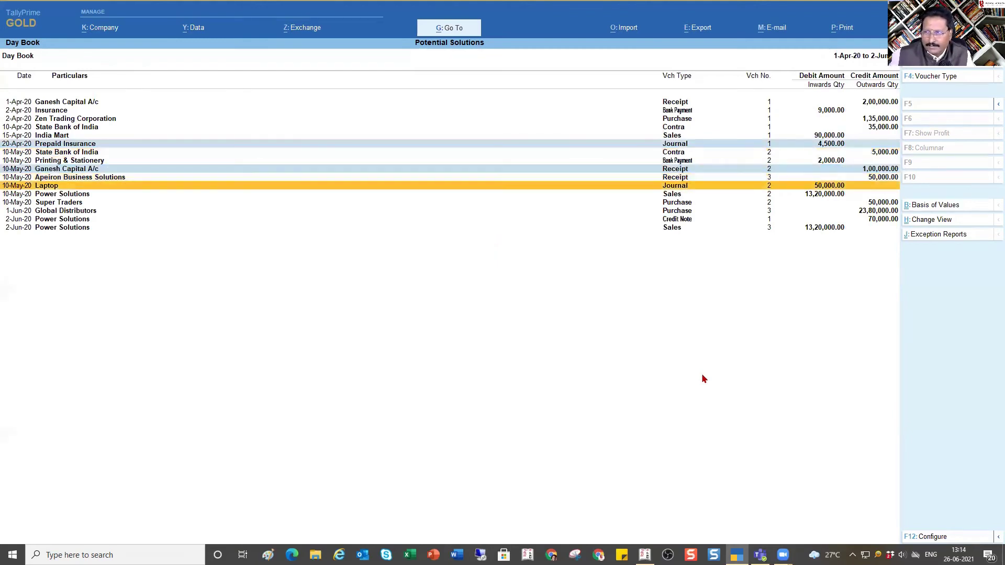
pyautogui.press('Down')
pyautogui.press('Down')
pyautogui.press('Down')
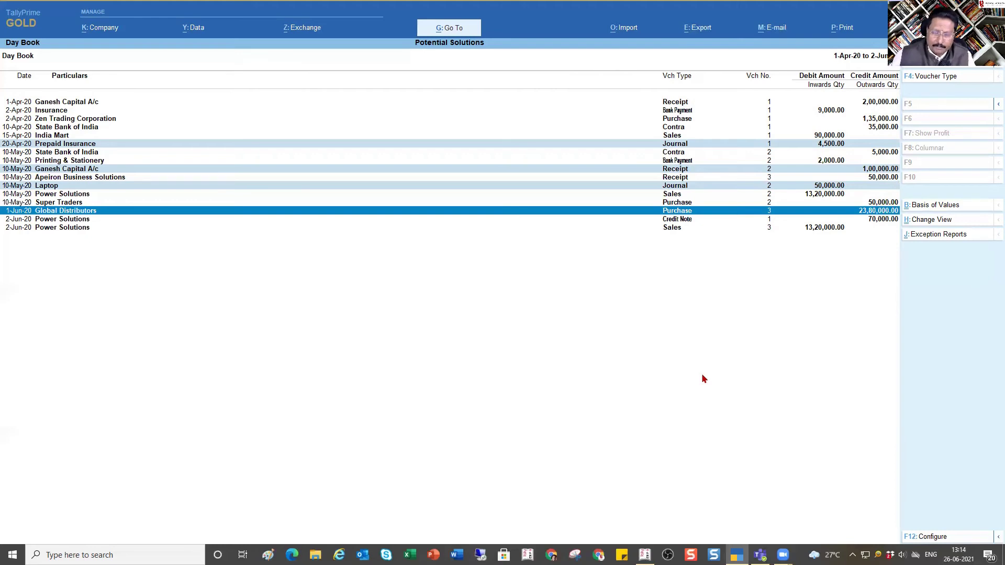
pyautogui.hotkey('alt', 'x')
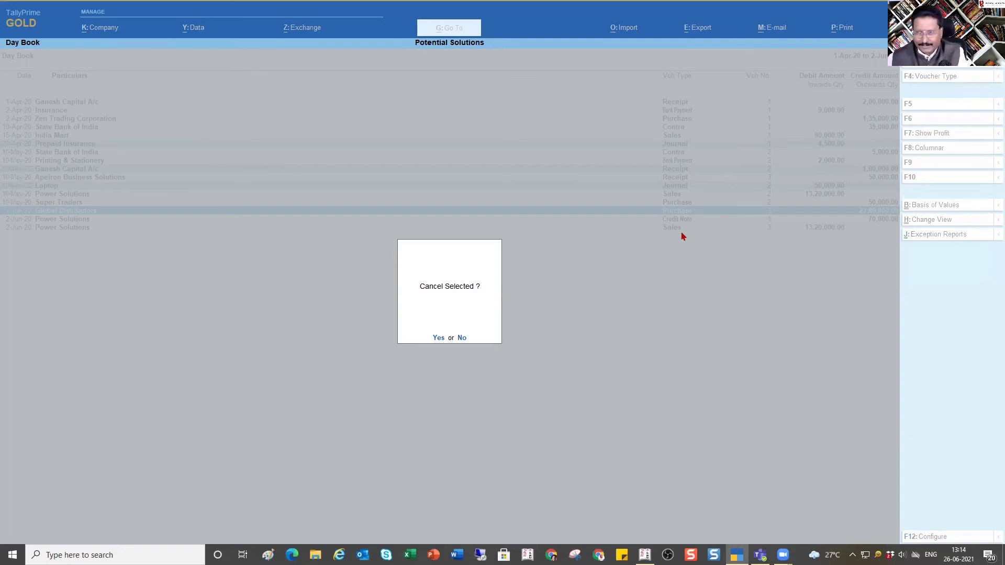
pyautogui.press('n')
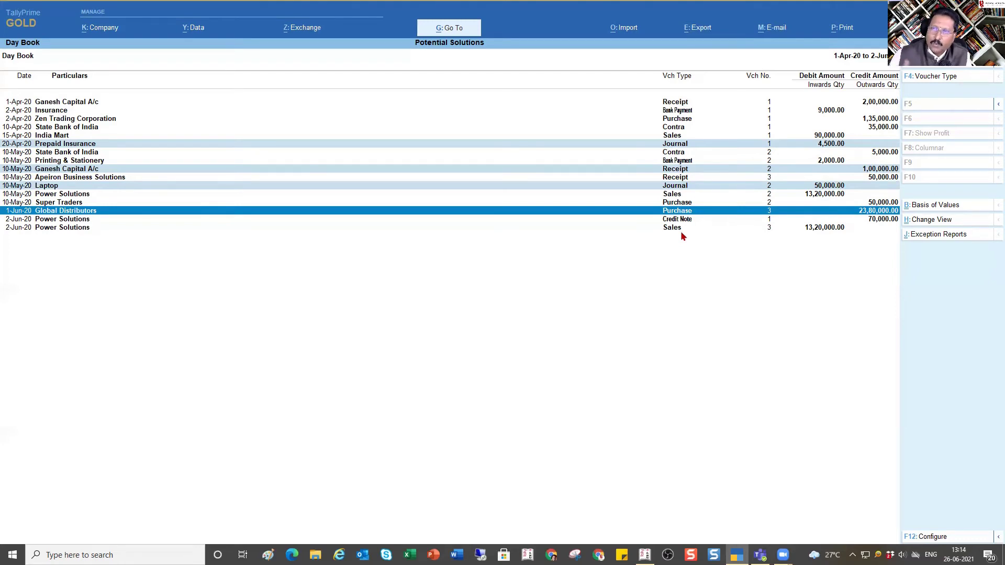
pyautogui.press('Escape')
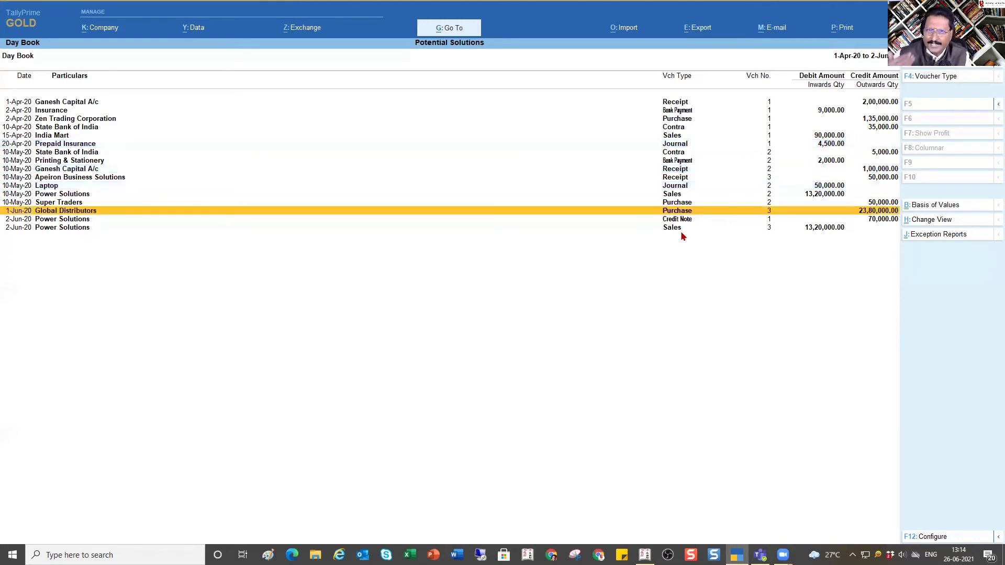
# - Open the 2-Jun-20 Power Solutions sales voucher from the Day Book for alteration
pyautogui.press('Down')
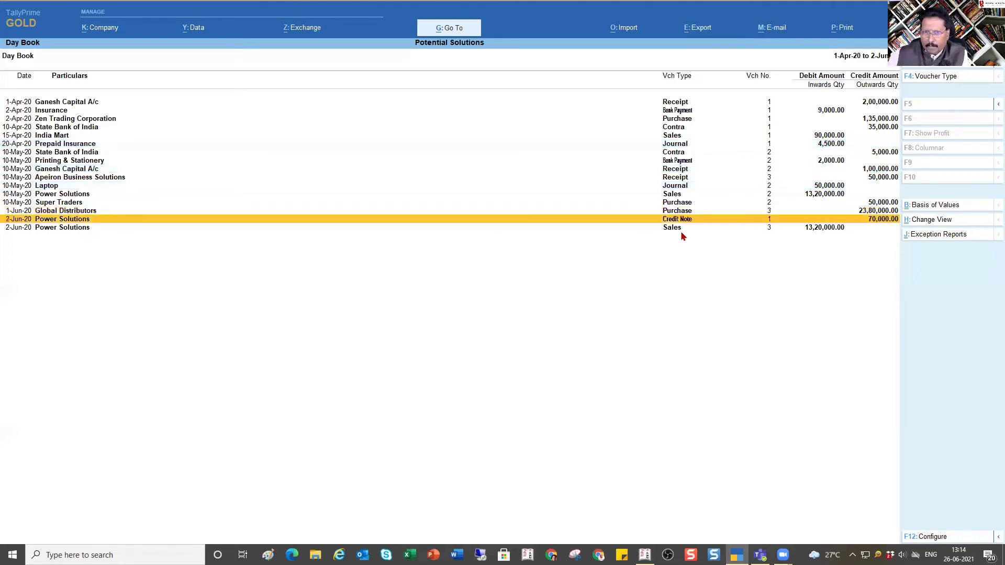
pyautogui.press('Down')
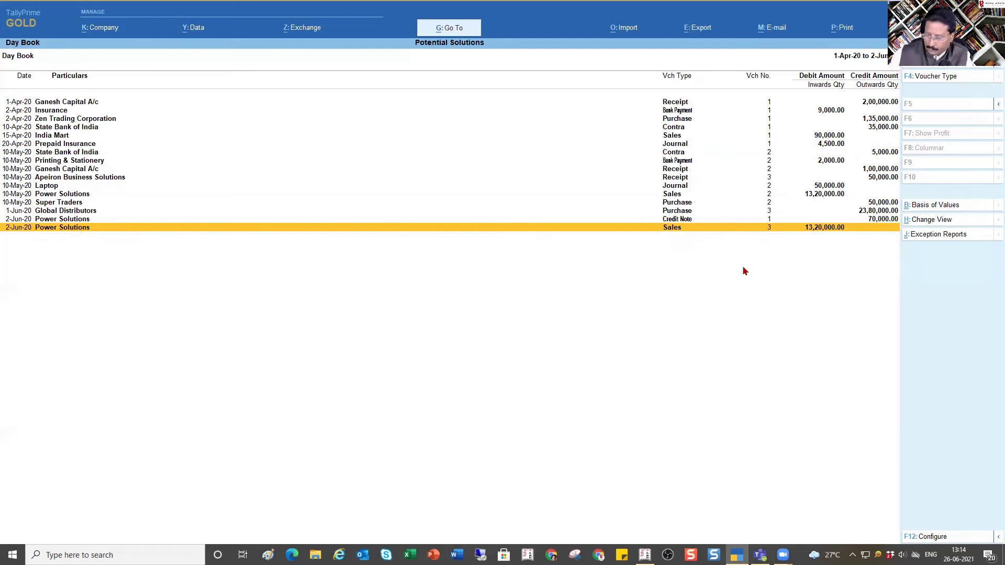
pyautogui.press('Return')
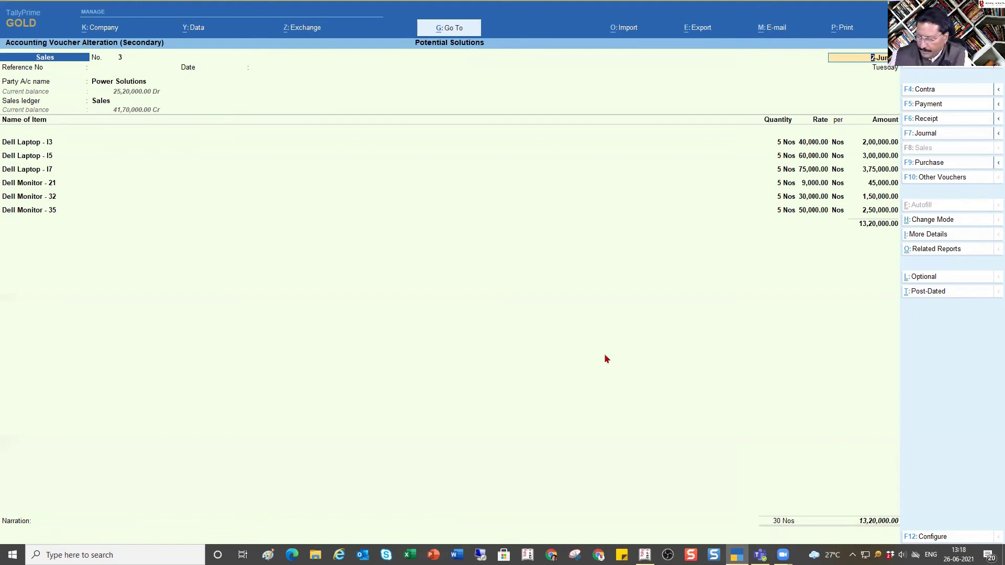
# - Enter the sales voucher's narration "This inovice has already been raised. Hence this has been cancelled."
pyautogui.press('ctrl')
pyautogui.hotkey('ctrl', 'End')
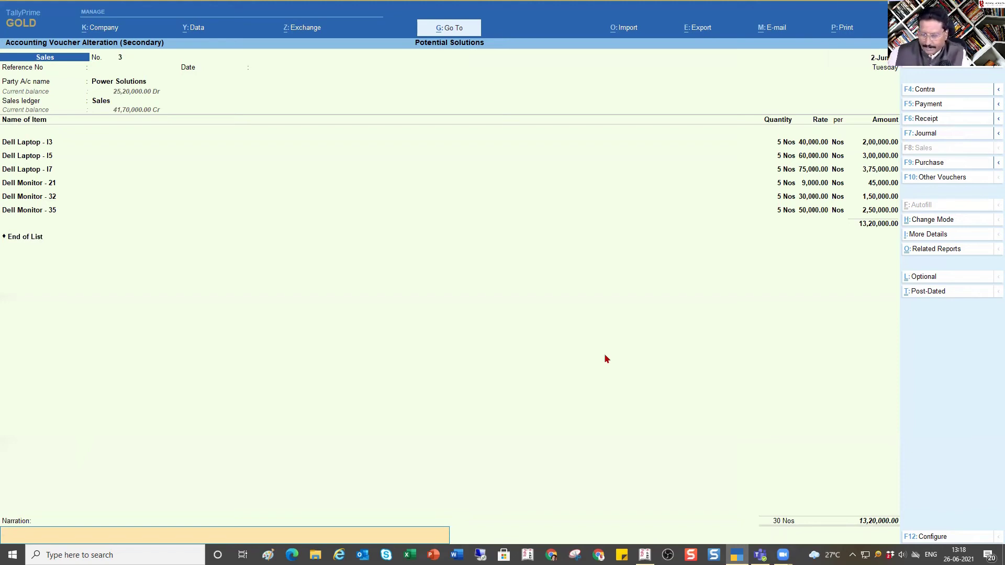
pyautogui.write('th')
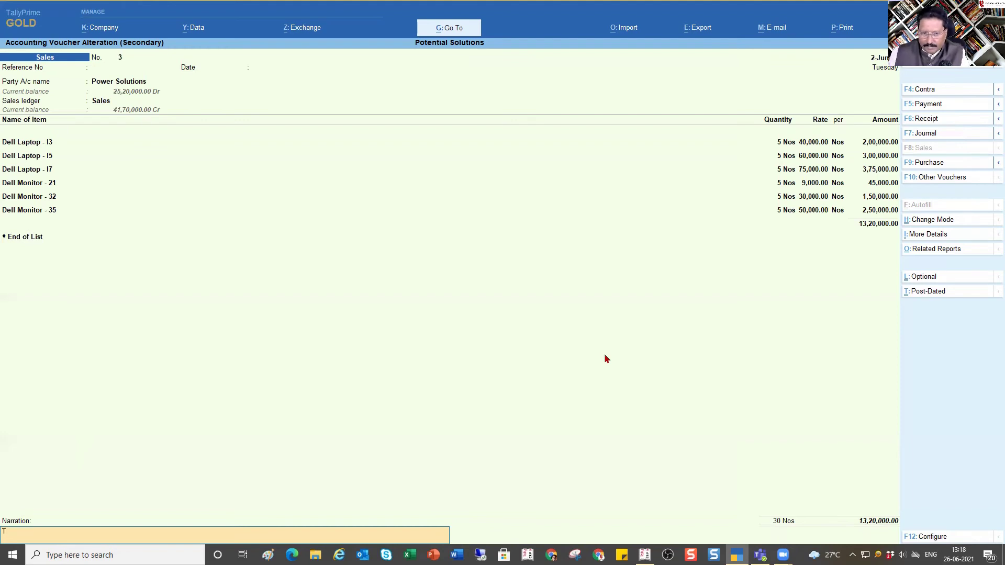
pyautogui.write('is inovice has already beemn r')
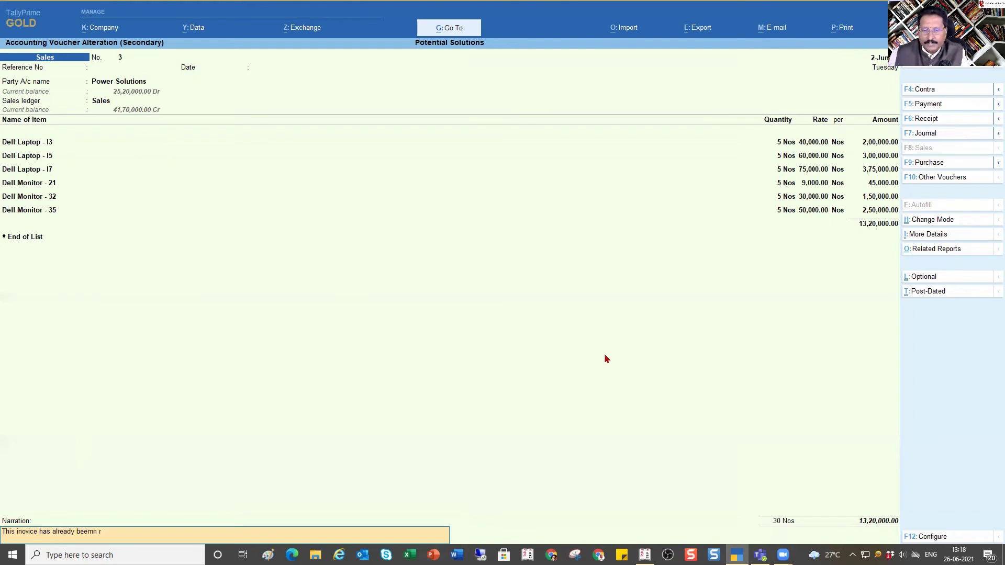
pyautogui.press('BackSpace')
pyautogui.press('BackSpace')
pyautogui.press('BackSpace')
pyautogui.press('BackSpace')
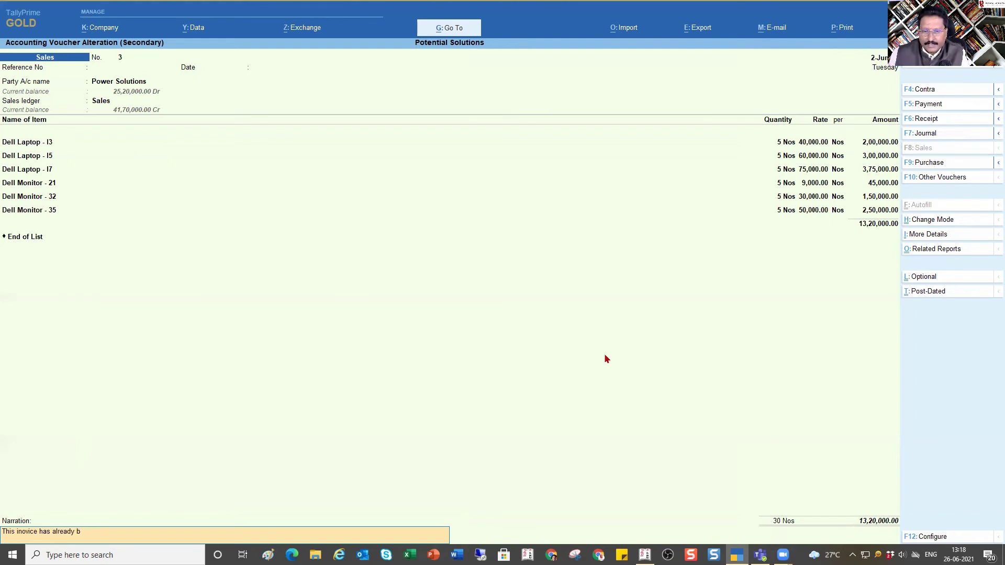
pyautogui.write('n raised')
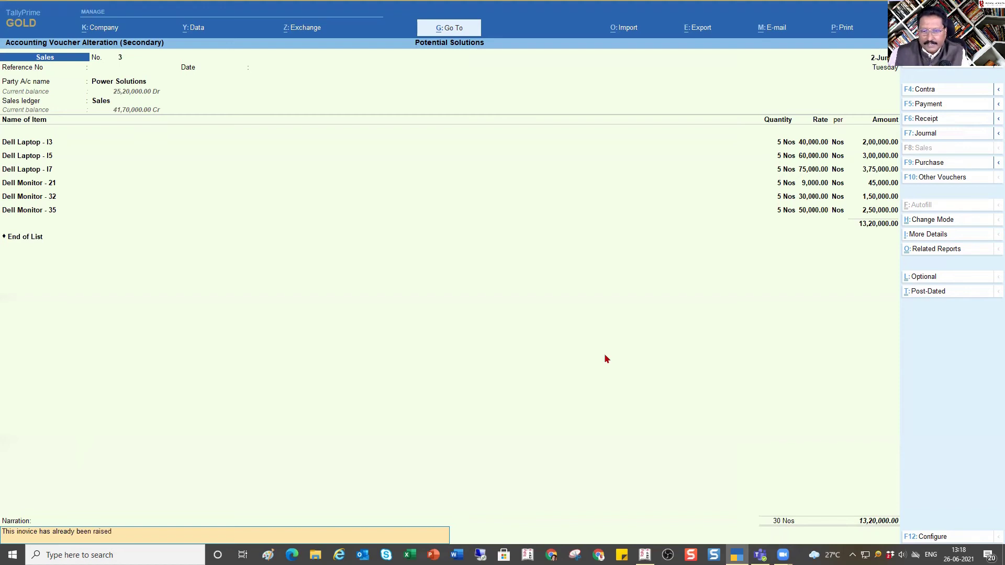
pyautogui.write('. Hence this')
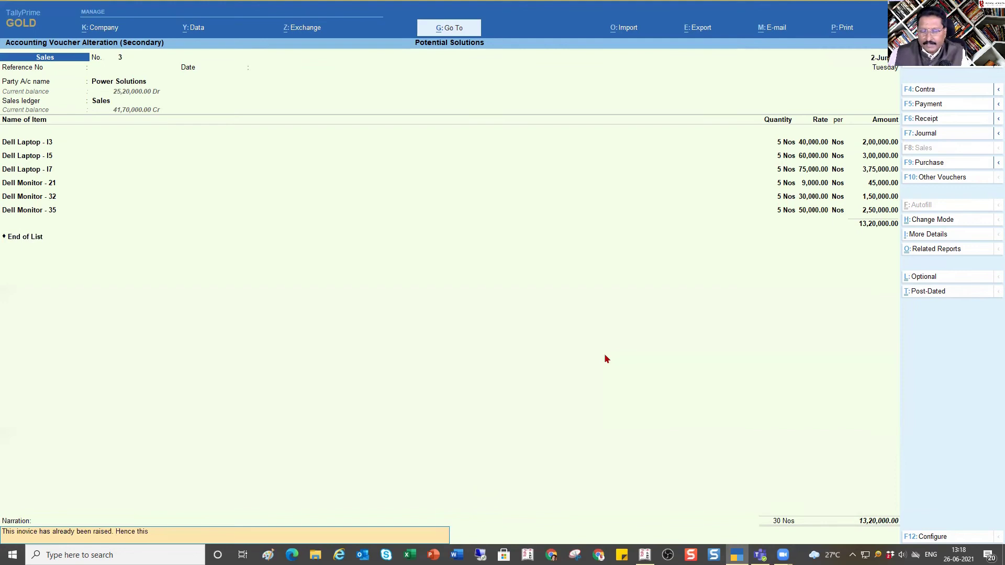
pyautogui.write(' has been cancelled.')
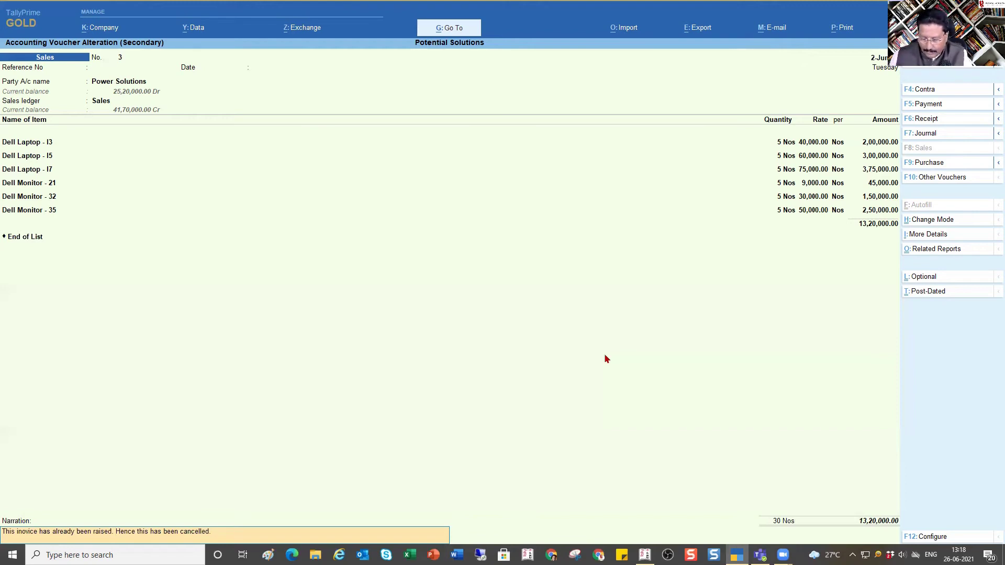
# - Cancel the 2-Jun-20 Power Solutions sales voucher, review the cancelled entry and return to the Day Book
pyautogui.hotkey('alt', 'x')
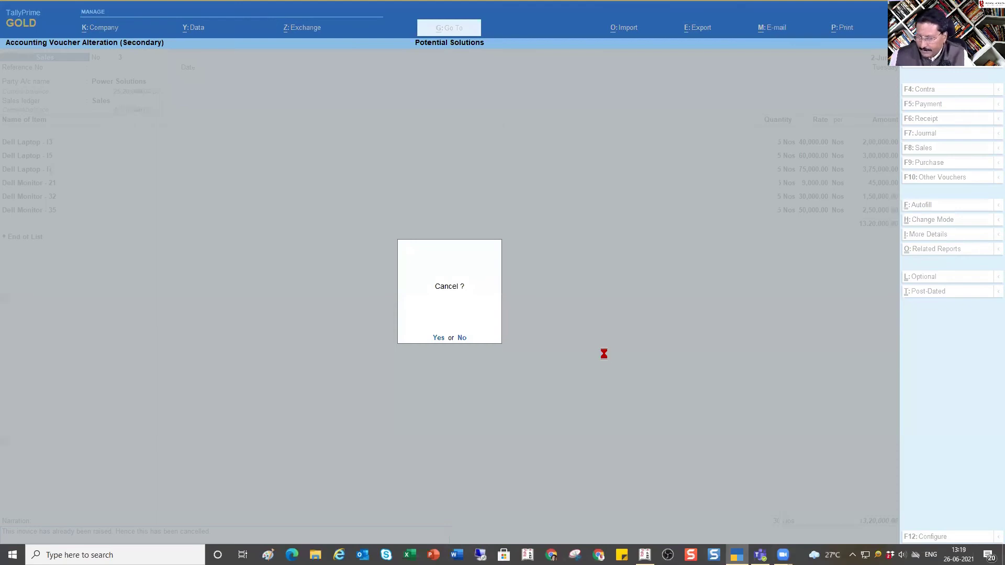
pyautogui.press('y')
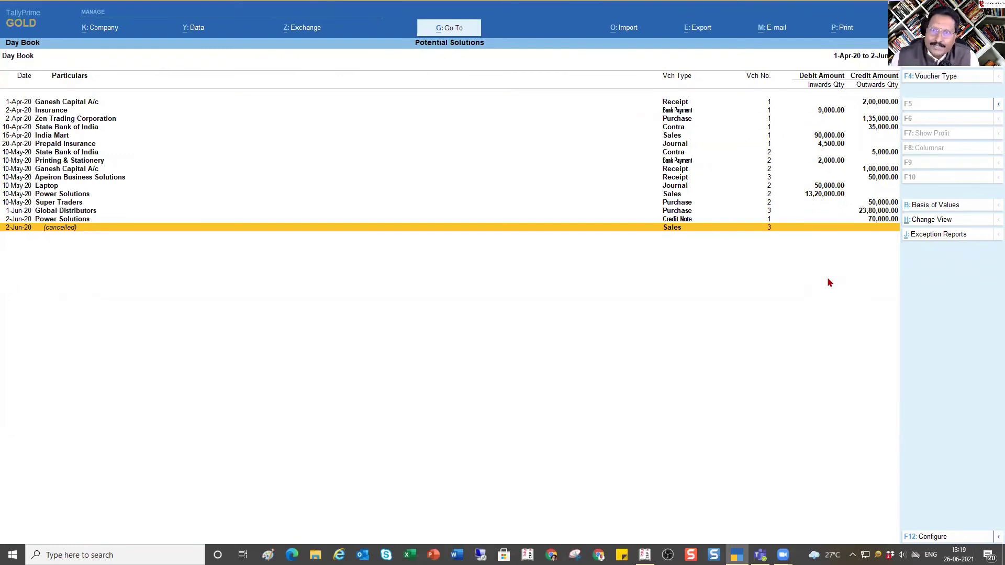
pyautogui.press('Return')
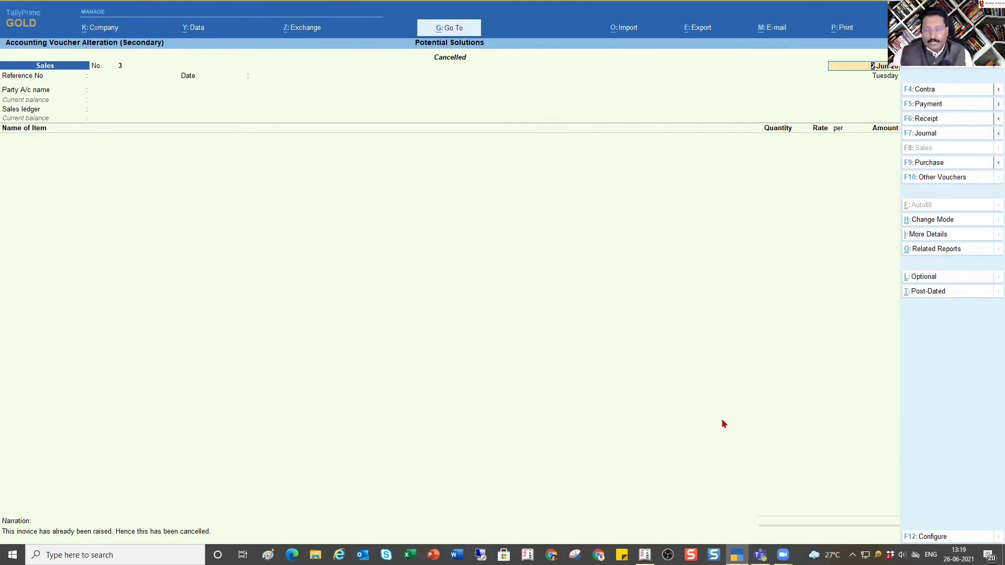
pyautogui.press('Escape')
pyautogui.press('y')
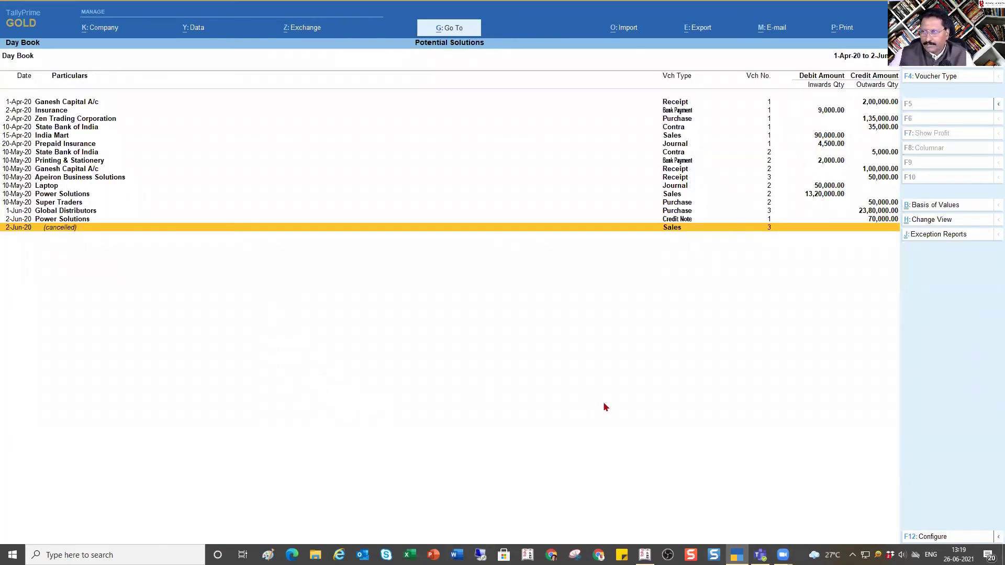
# - View the 10-May-20 Power Solutions sales voucher from the Day Book and close it without changes
pyautogui.press('Up')
pyautogui.press('Up')
pyautogui.press('Up')
pyautogui.press('Up')
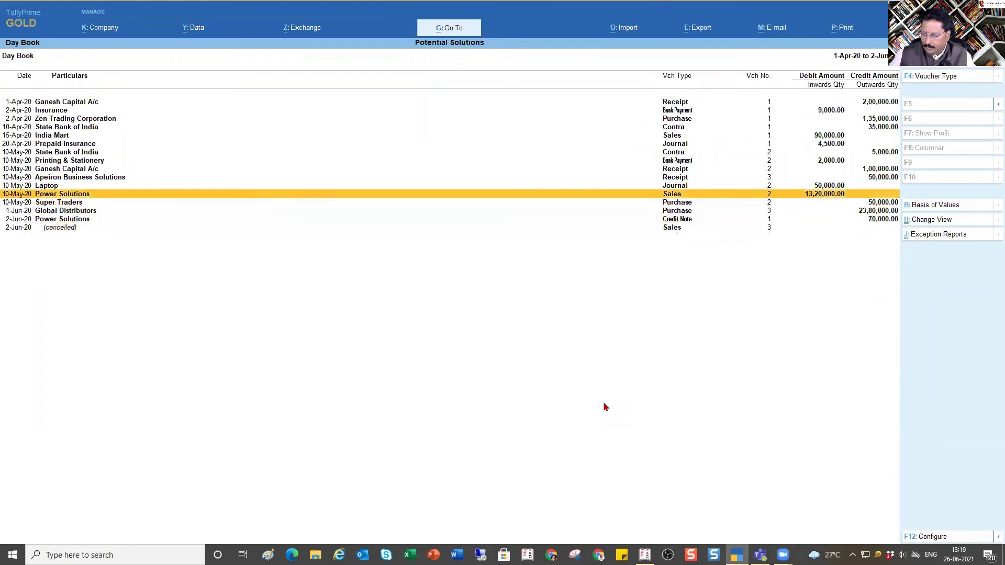
pyautogui.press('Return')
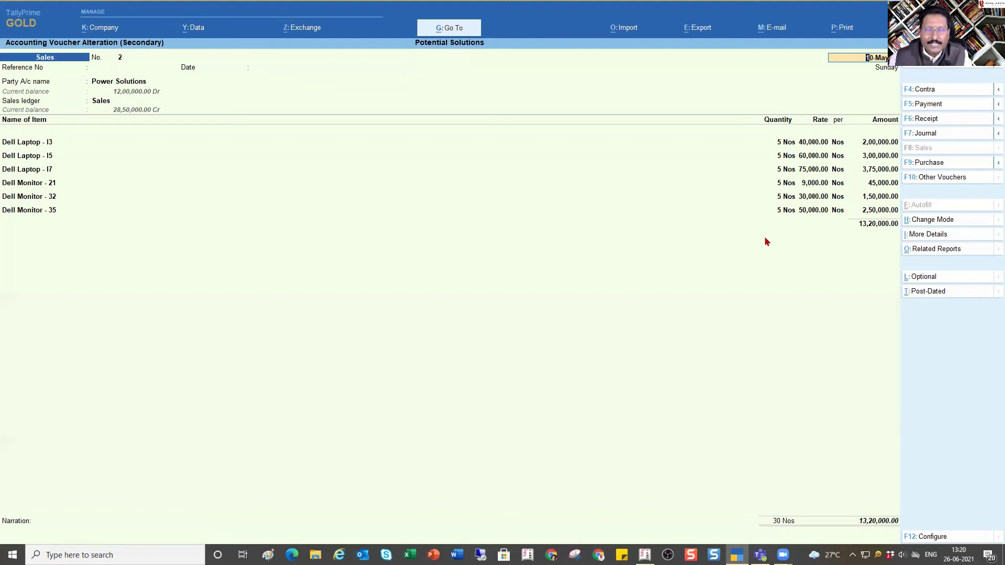
pyautogui.press('Escape')
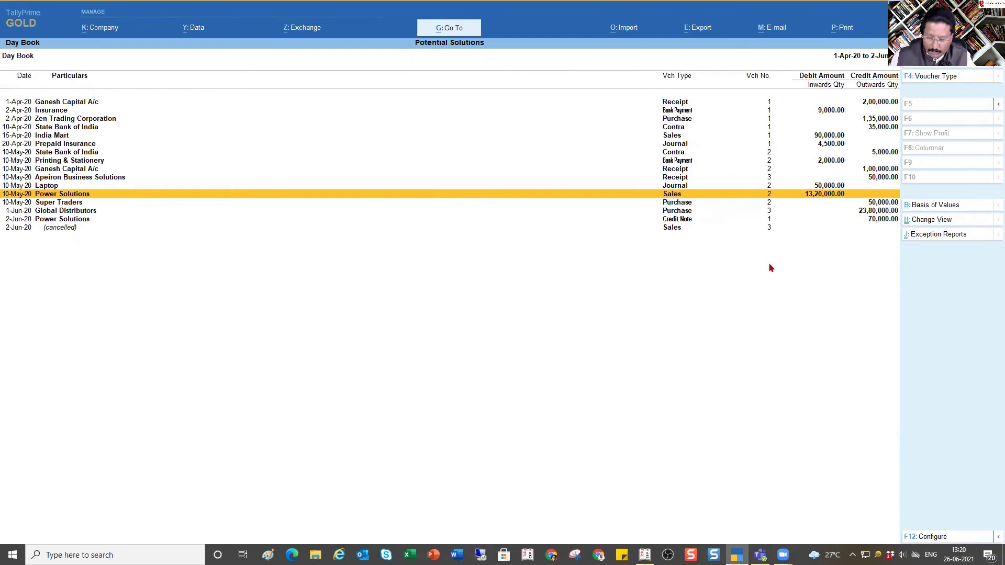
# - Duplicate the 10-May-20 Power Solutions sales voucher and date the copy 2-Jun-20
pyautogui.press('alt')
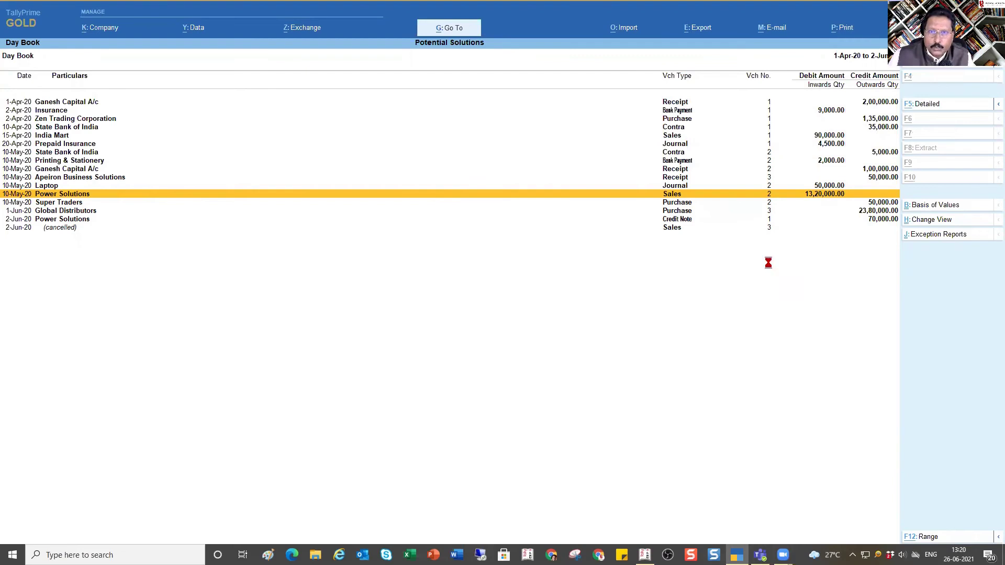
pyautogui.hotkey('alt', '2')
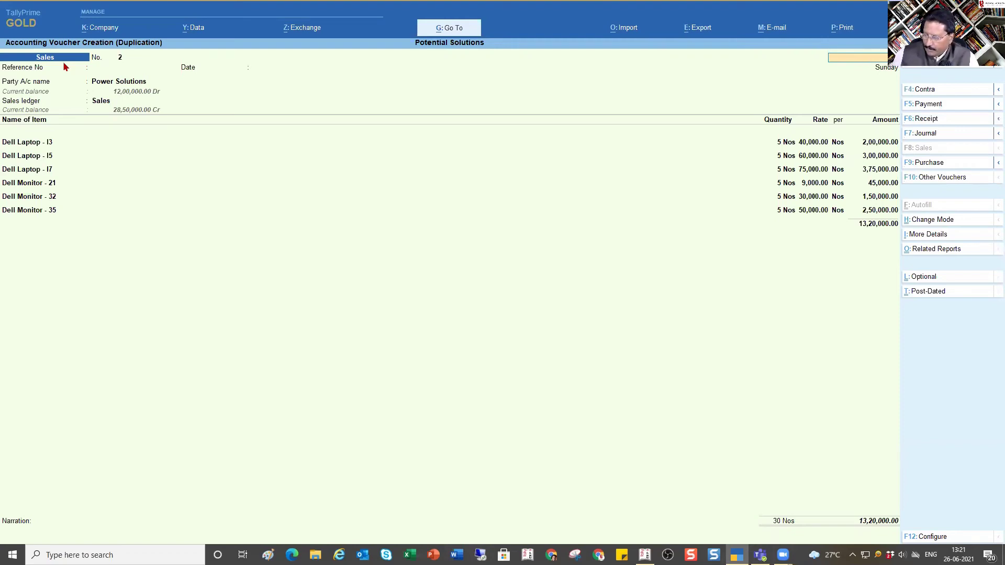
pyautogui.press('Return')
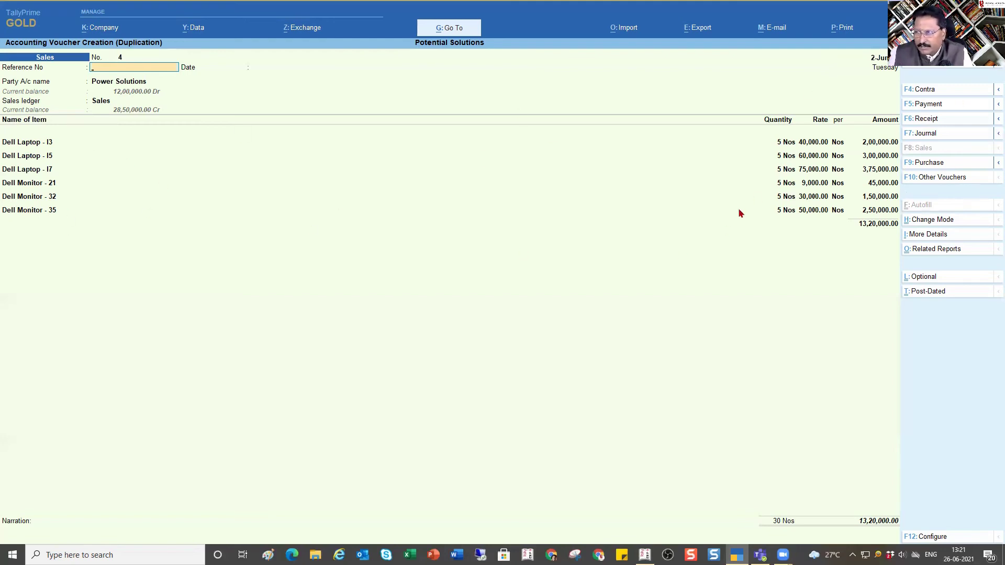
# - Remove the Dell Monitor - 35 item from the duplicated sales voucher and save it without a narration
pyautogui.click(34, 210)
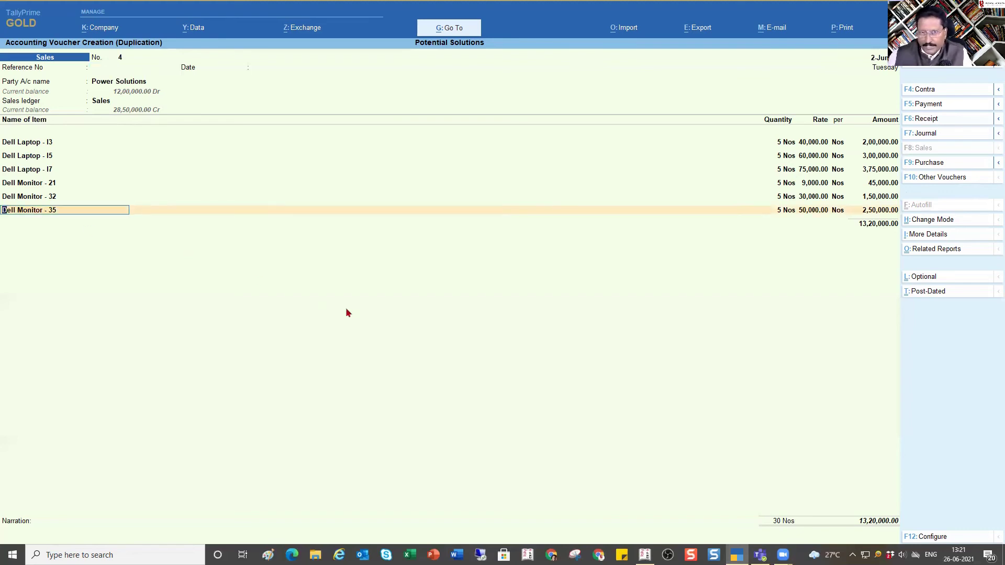
pyautogui.press('BackSpace')
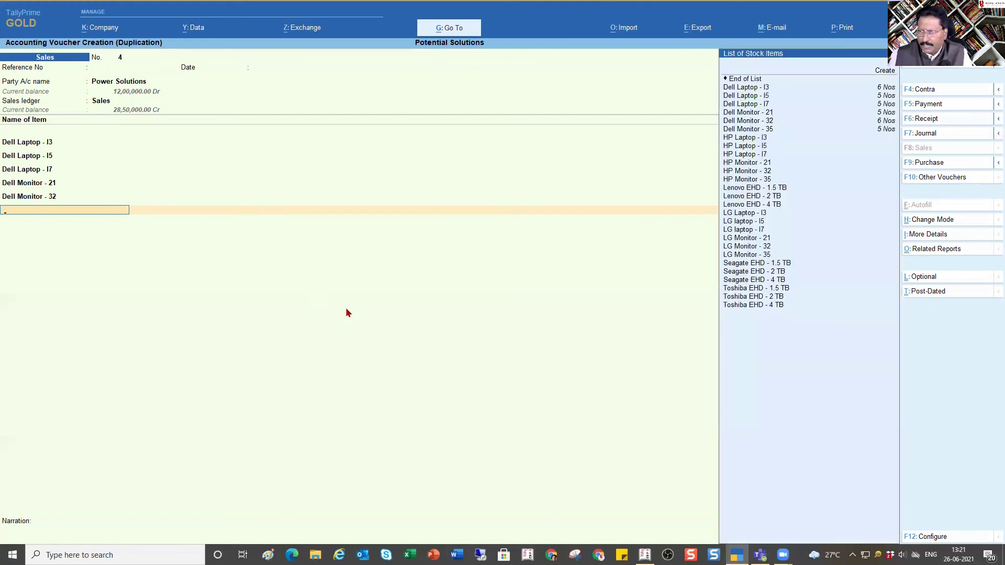
pyautogui.press('Return')
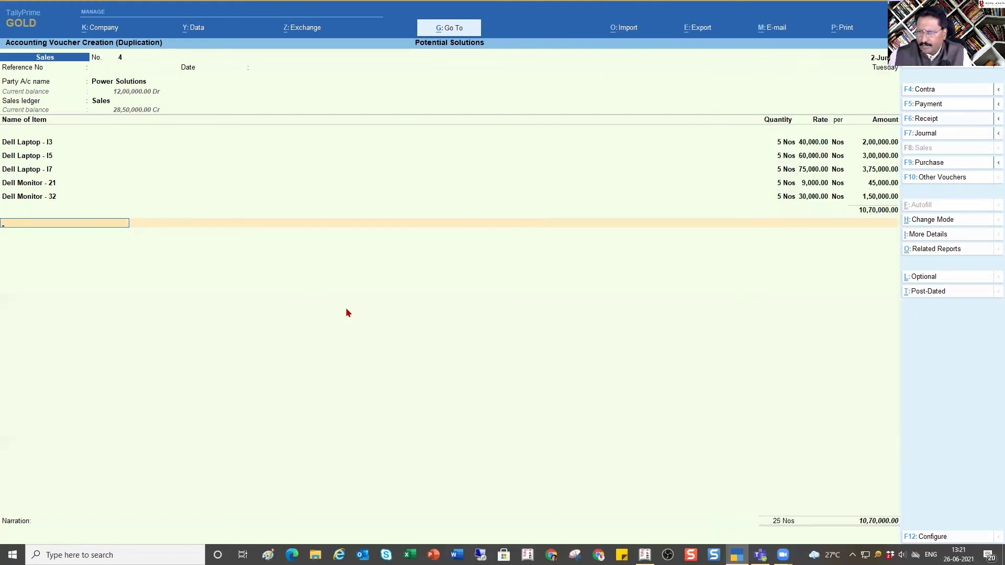
pyautogui.press('Return')
pyautogui.press('Return')
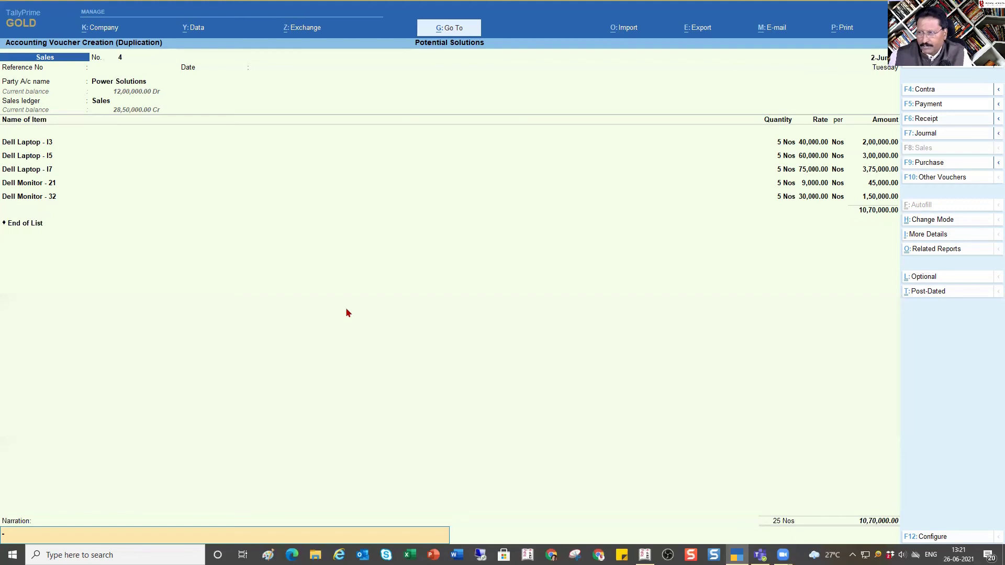
pyautogui.press('Return')
pyautogui.press('Return')
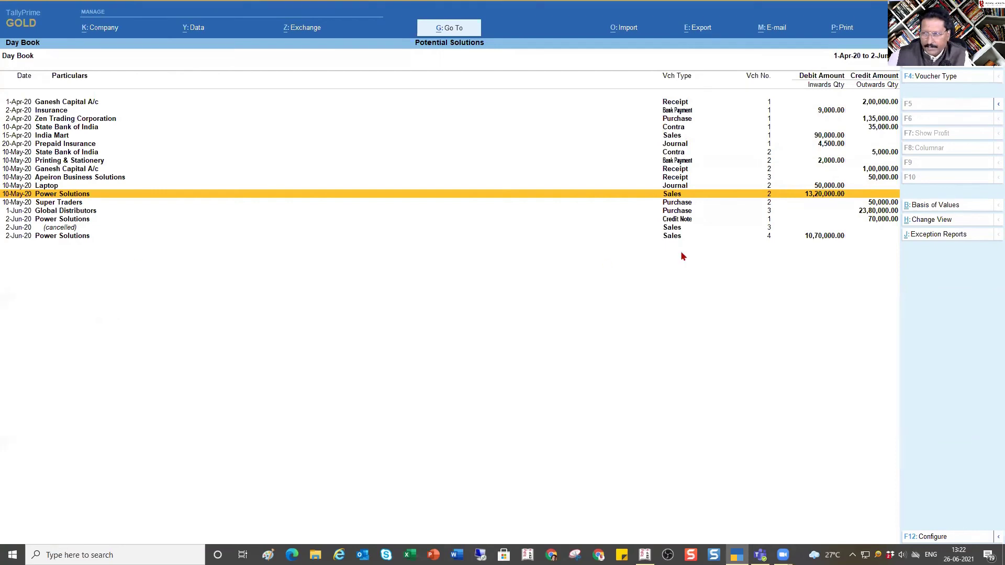
# - Open the duplicated 2-Jun-20 Power Solutions sales voucher from the Day Book to review its items
pyautogui.press('Down')
pyautogui.press('Down')
pyautogui.press('Down')
pyautogui.press('Down')
pyautogui.press('Down')
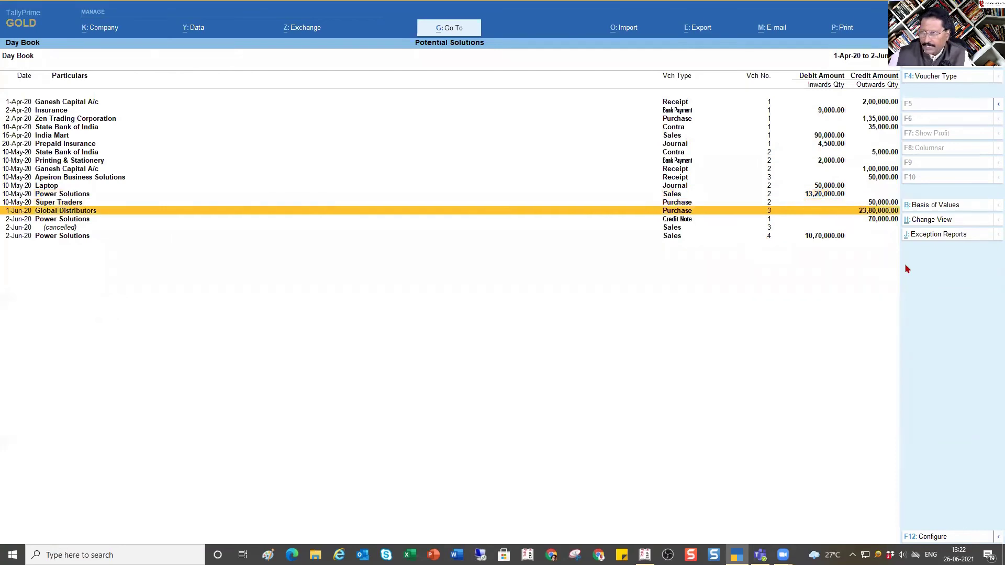
pyautogui.press('Return')
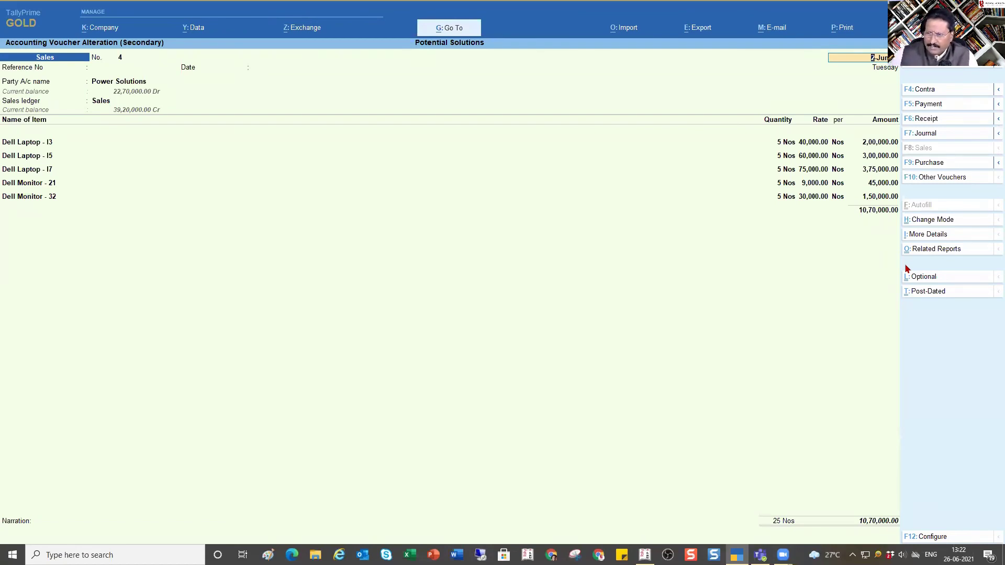
# - Switch to Tally.ERP 9 and display the Day Book for 1-Apr-2020 to 2-Jun-2020
pyautogui.click(645, 555)
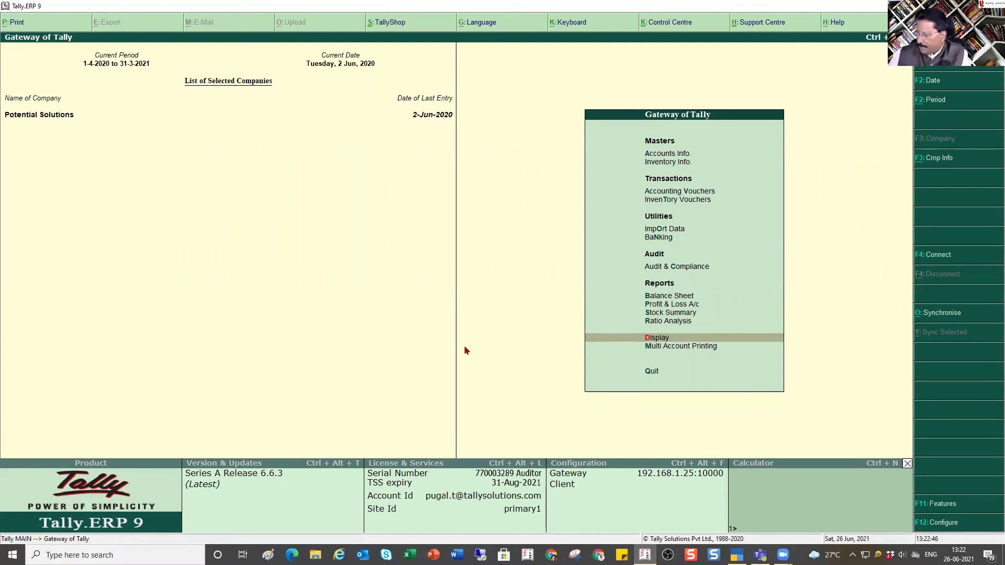
pyautogui.press('Return')
pyautogui.press('Down')
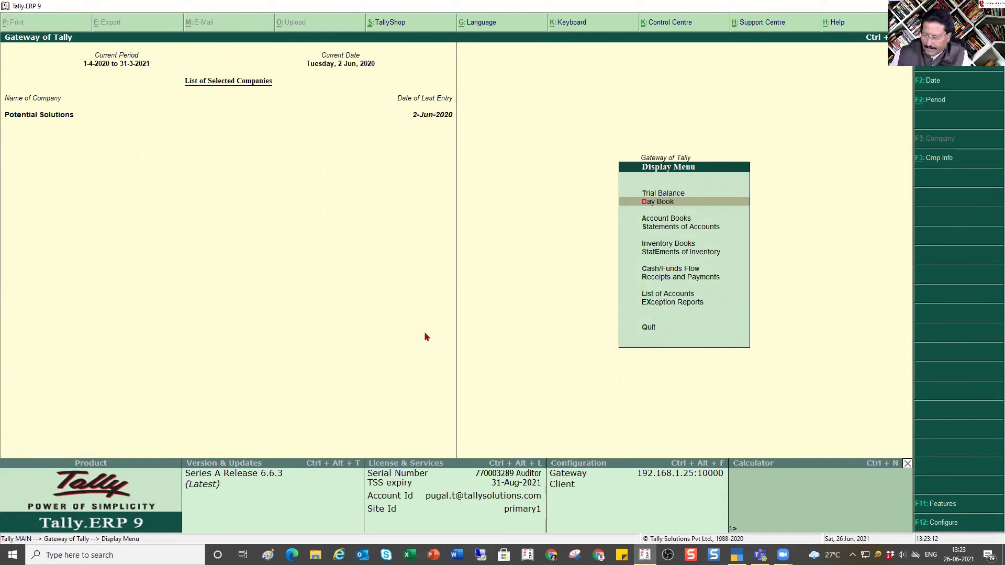
pyautogui.press('Return')
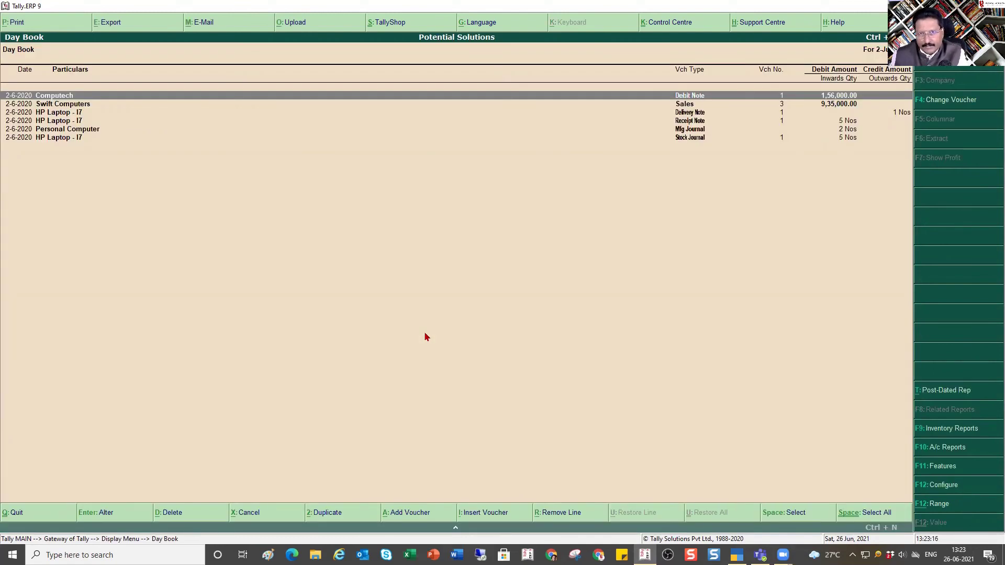
pyautogui.press('F2')
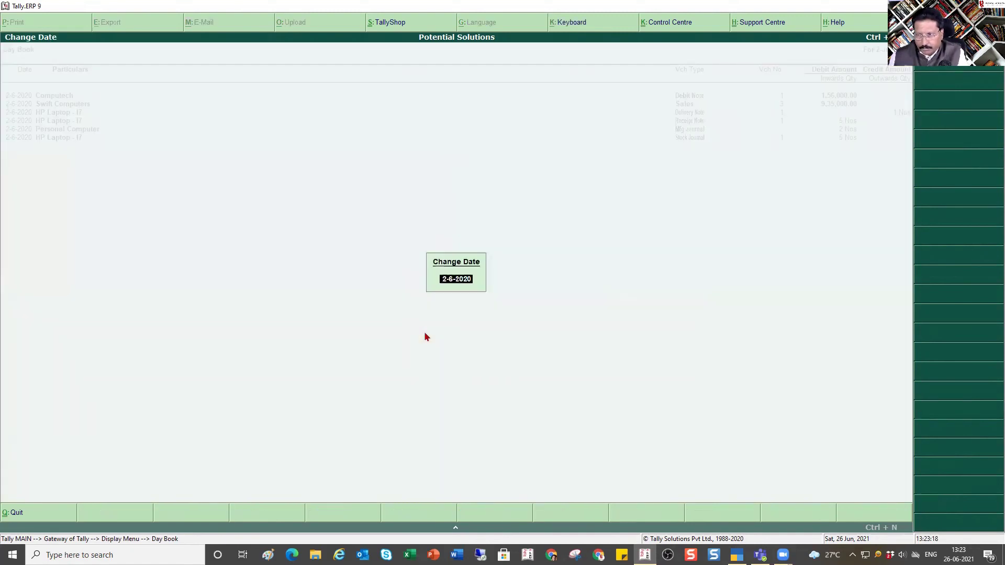
pyautogui.press('BackSpace')
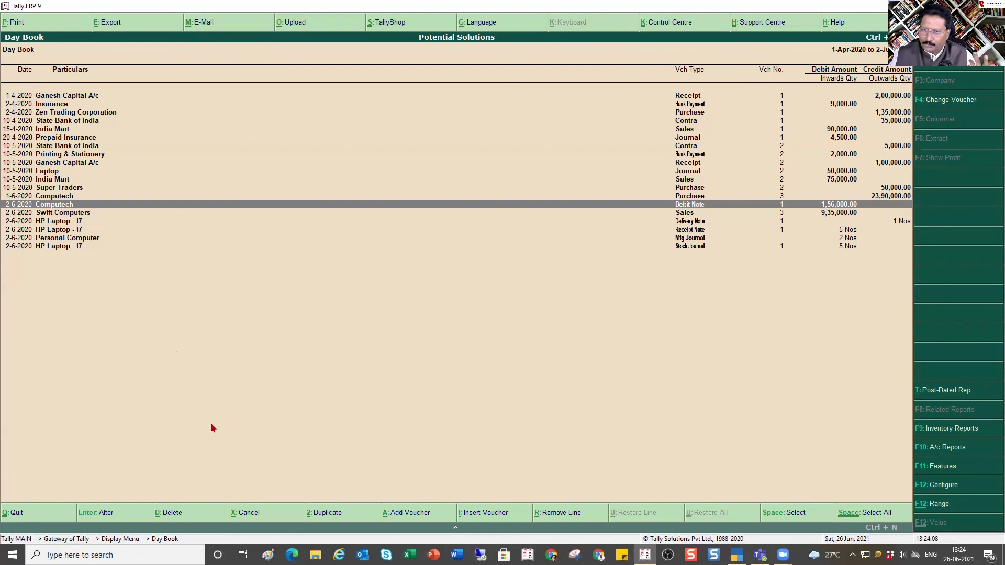
# - Start deleting the Computech debit note and decline it, and do the same with its cancellation
pyautogui.click(196, 516)
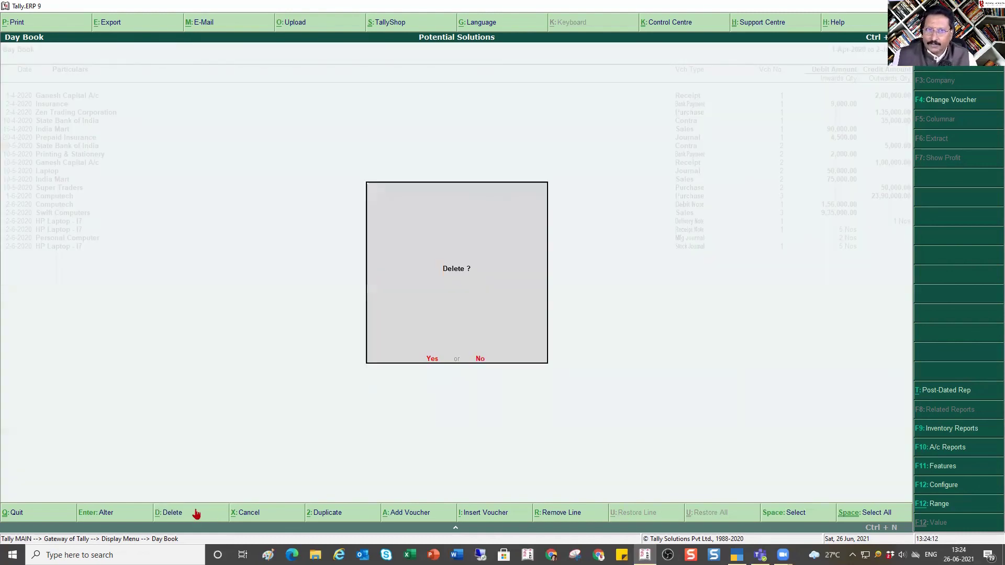
pyautogui.press('n')
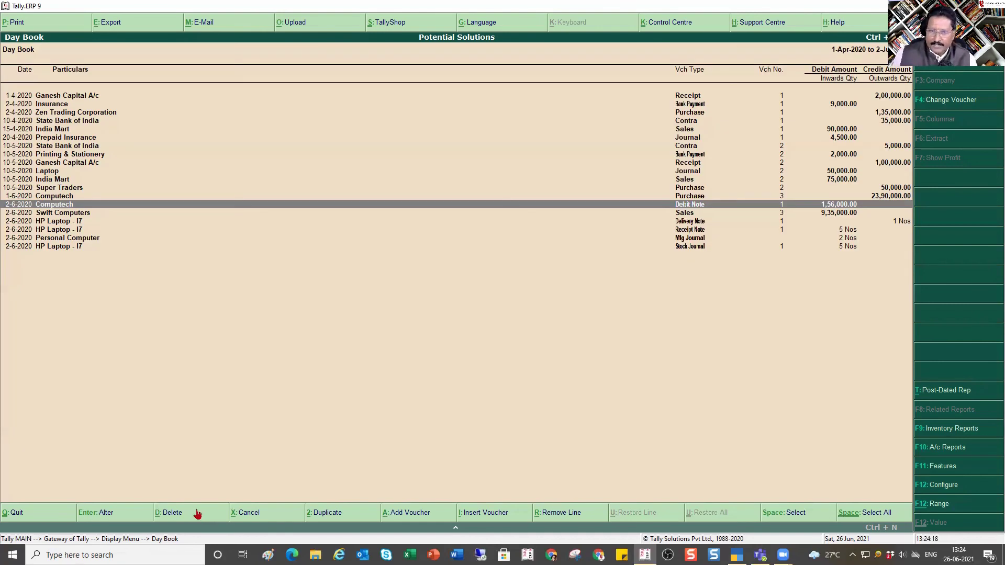
pyautogui.click(254, 515)
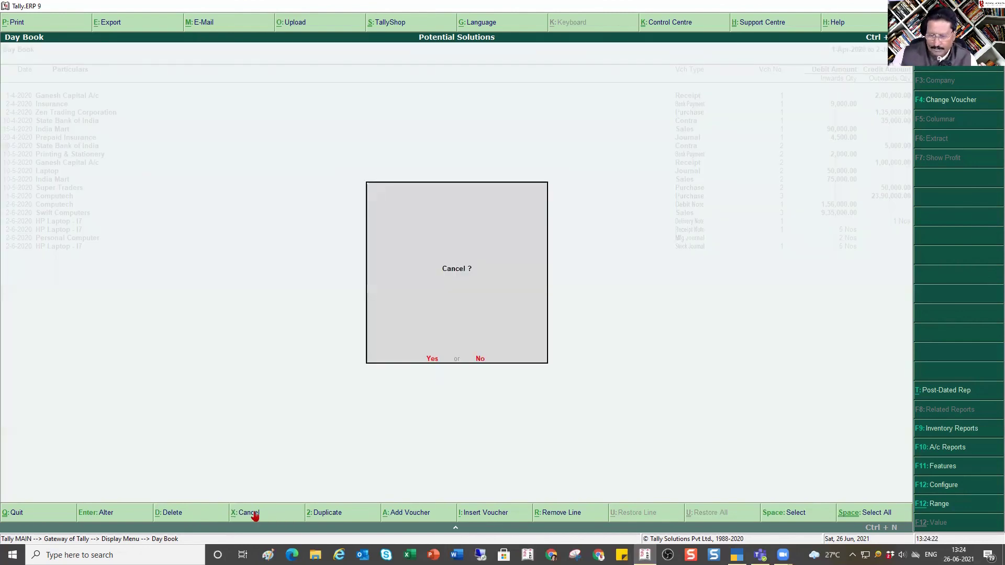
pyautogui.press('n')
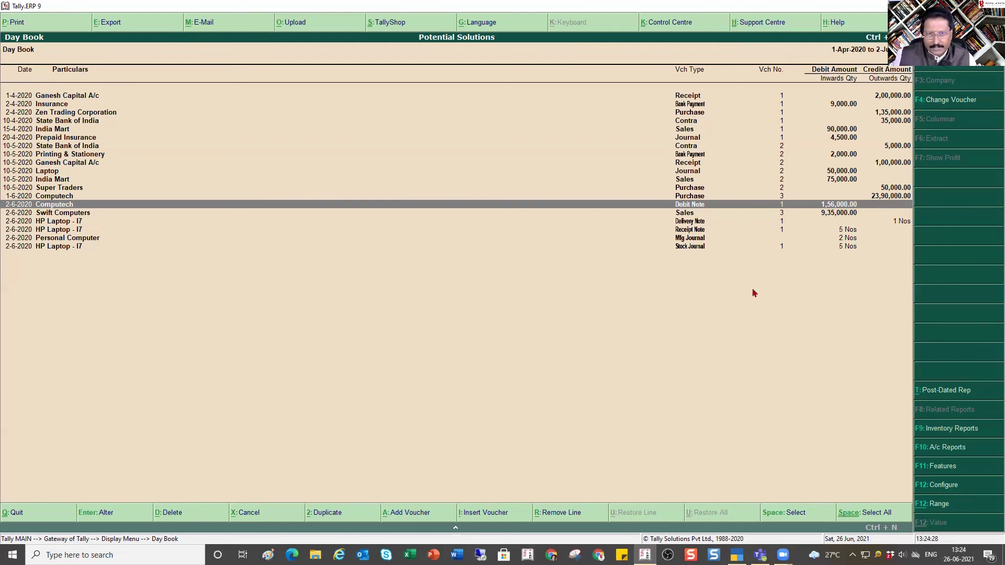
# - Start adding a voucher from the 10-5-2020 receipt of 1,00,000 and quit the blank receipt without saving
pyautogui.press('Down')
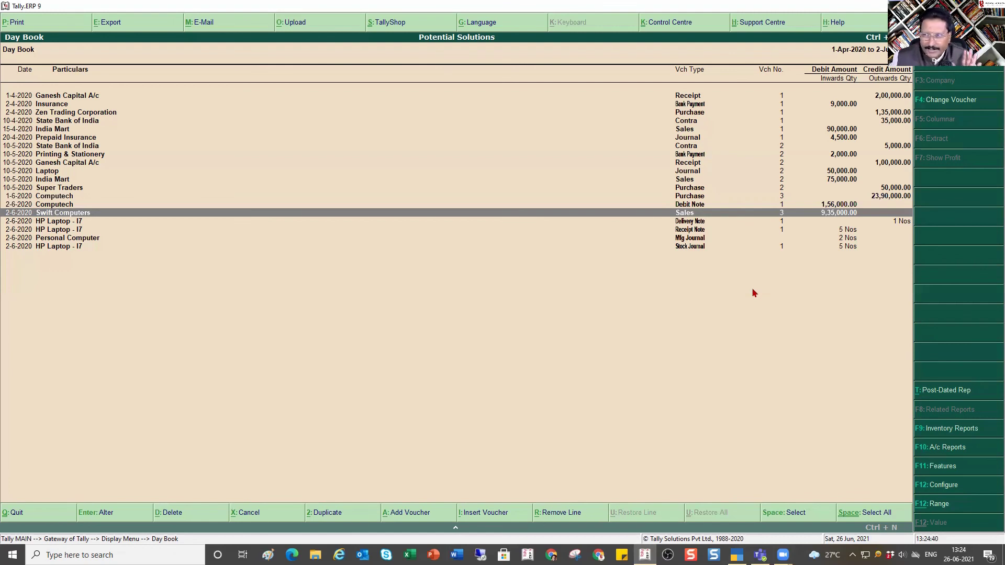
pyautogui.press('Up')
pyautogui.press('Up')
pyautogui.press('Up')
pyautogui.press('Up')
pyautogui.press('Up')
pyautogui.press('Up')
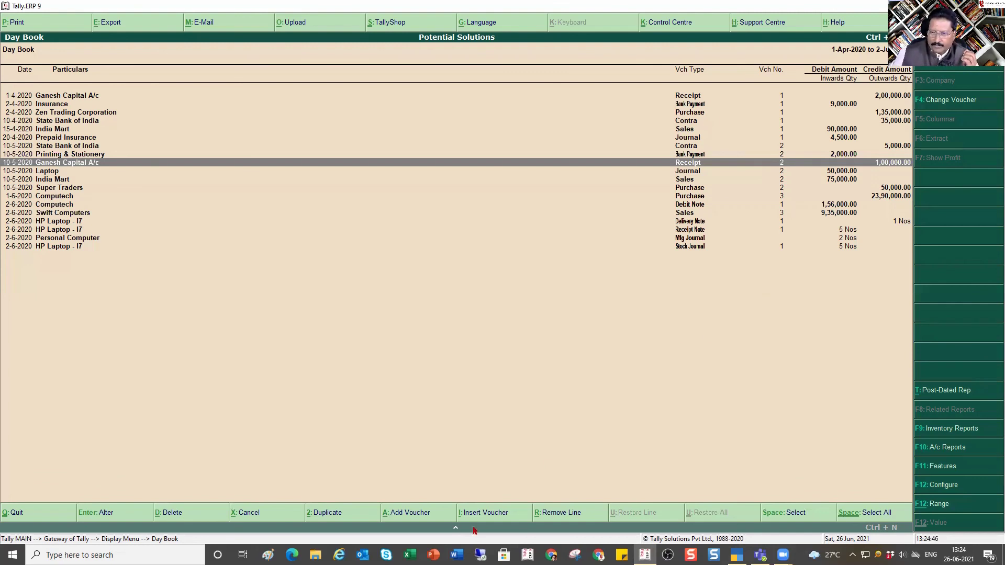
pyautogui.click(414, 513)
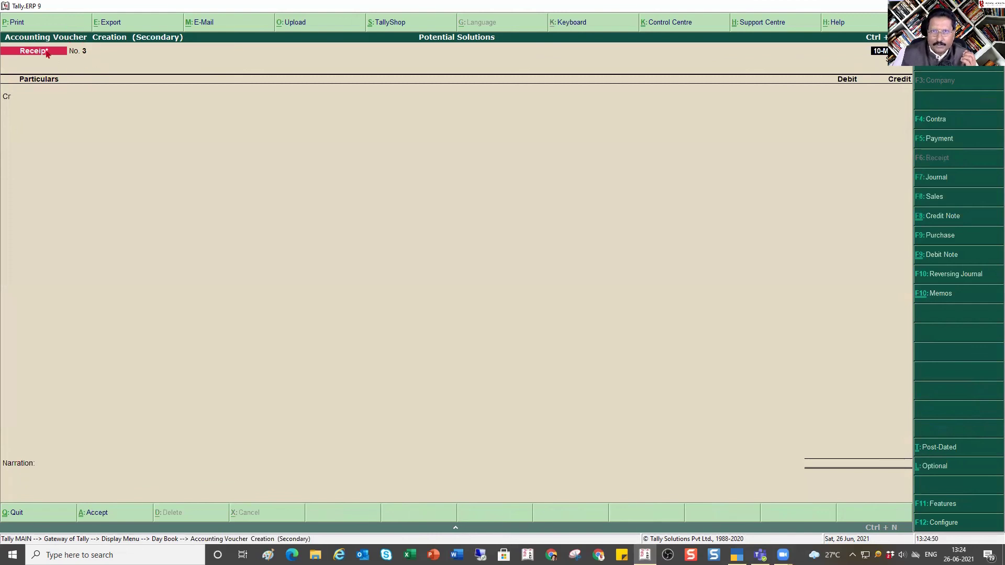
pyautogui.press('Escape')
pyautogui.press('Return')
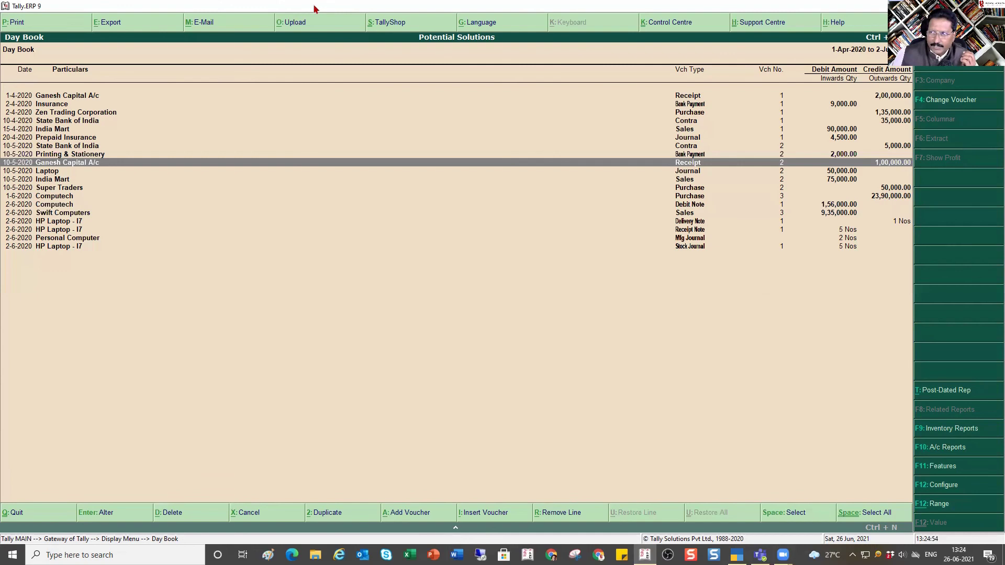
# - Start inserting a voucher at the 10-5-2020 receipt of 1,00,000 and quit it without saving
pyautogui.click(485, 515)
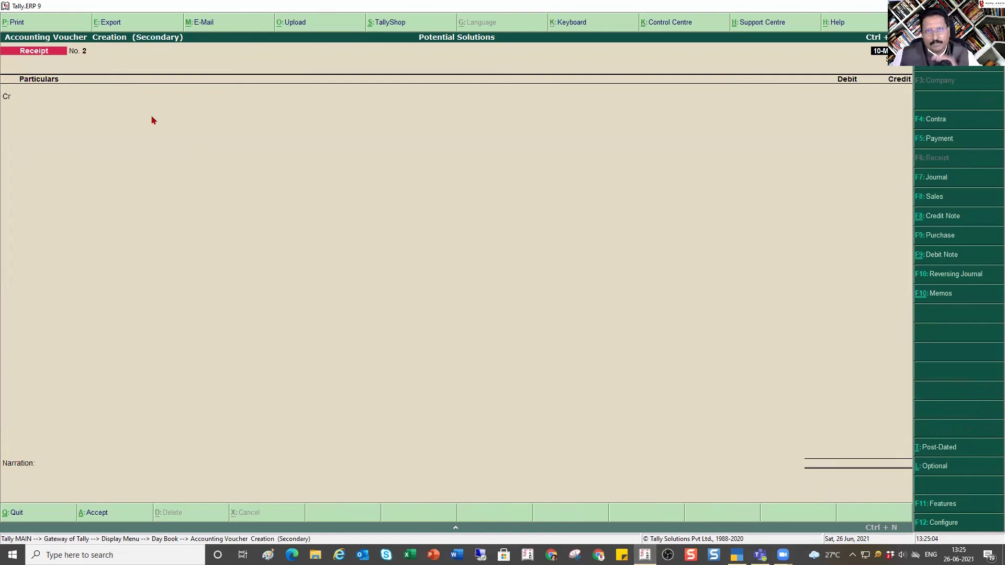
pyautogui.press('Escape')
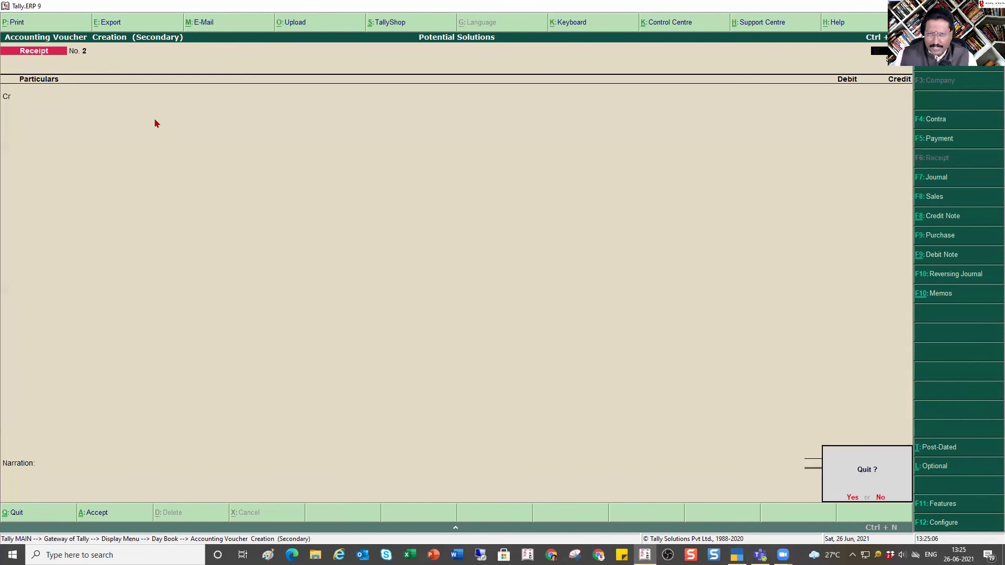
pyautogui.press('y')
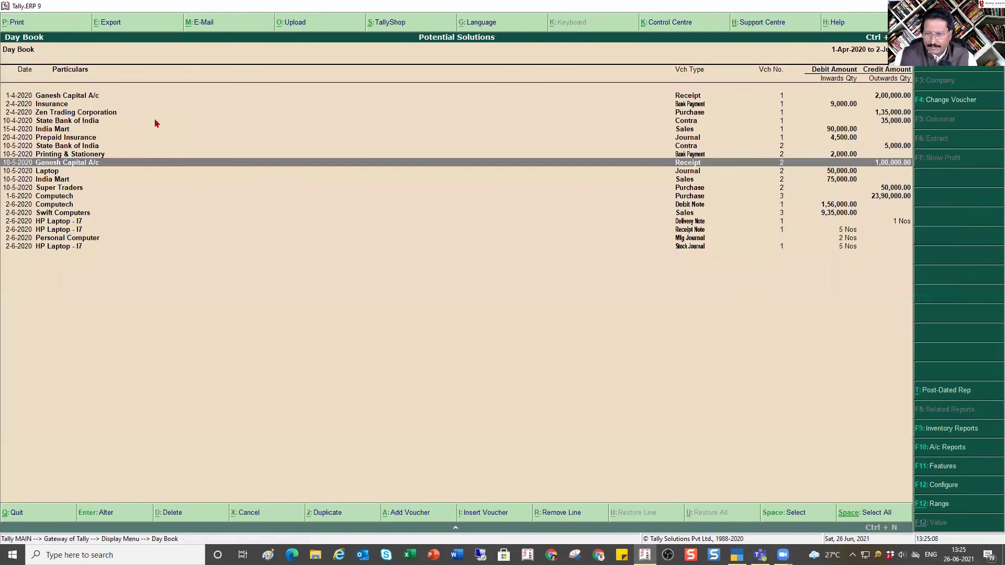